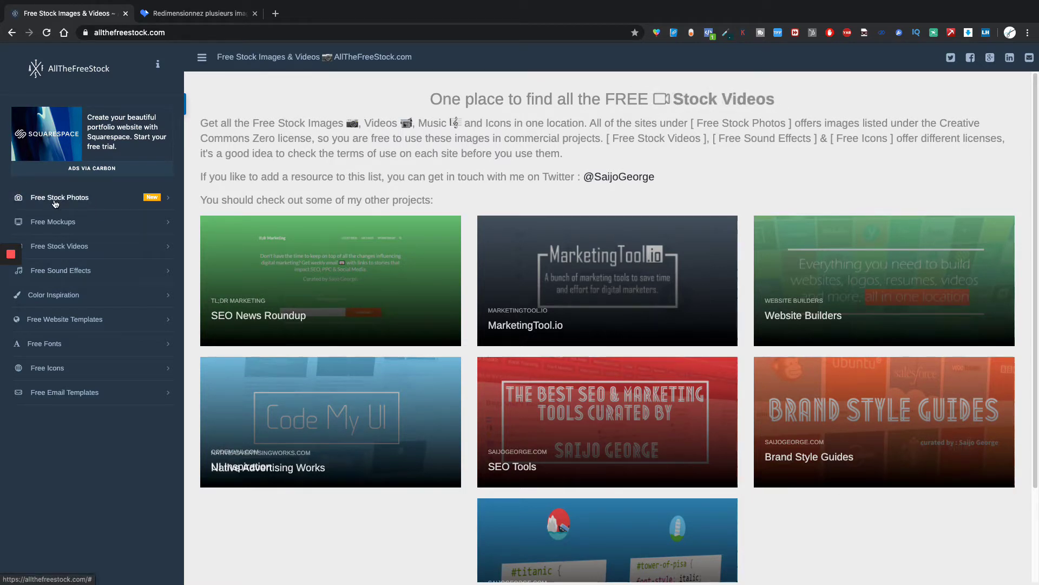
Open the EveryPixel image search from the multisite search resources for free stock photos
click(56, 199)
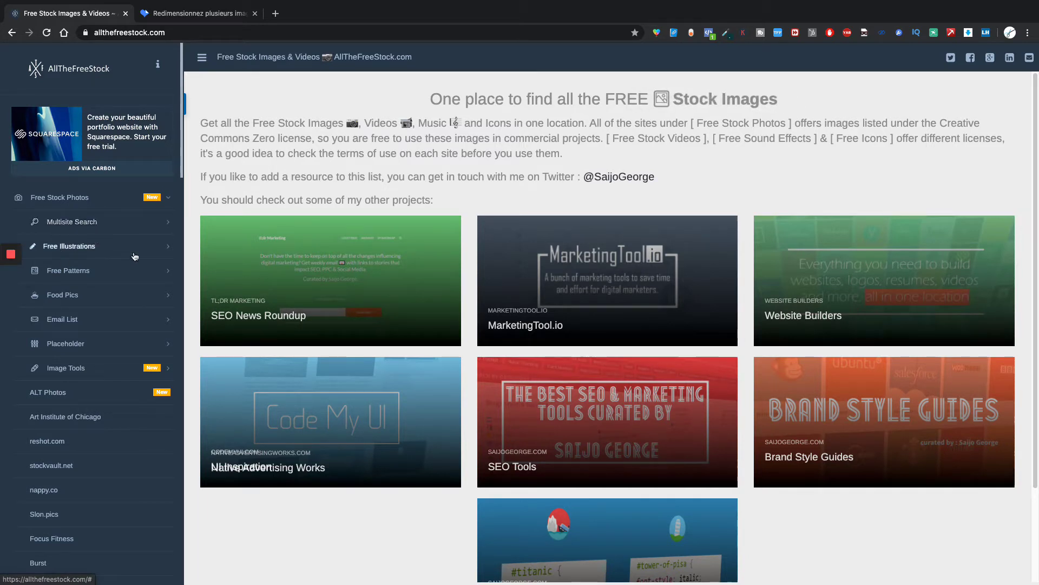
click(79, 223)
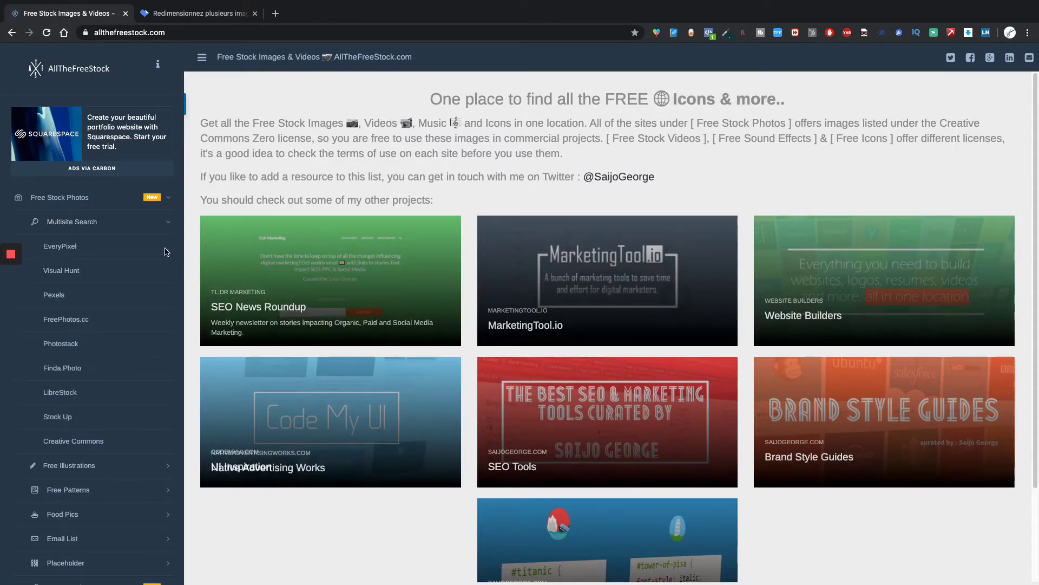
click(70, 250)
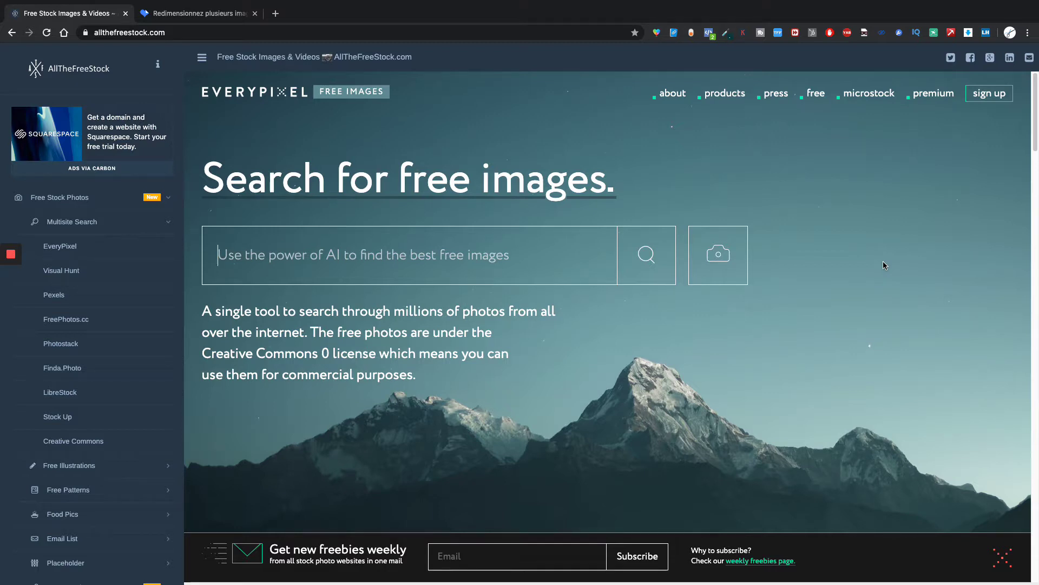
Search EveryPixel for free images matching "motivation"
click(387, 239)
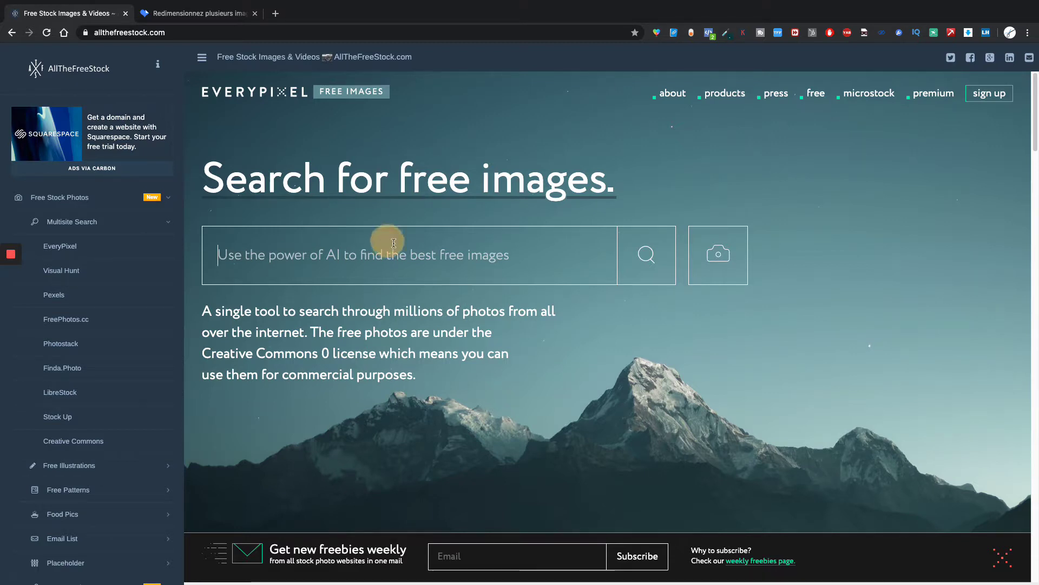
text(motivation)
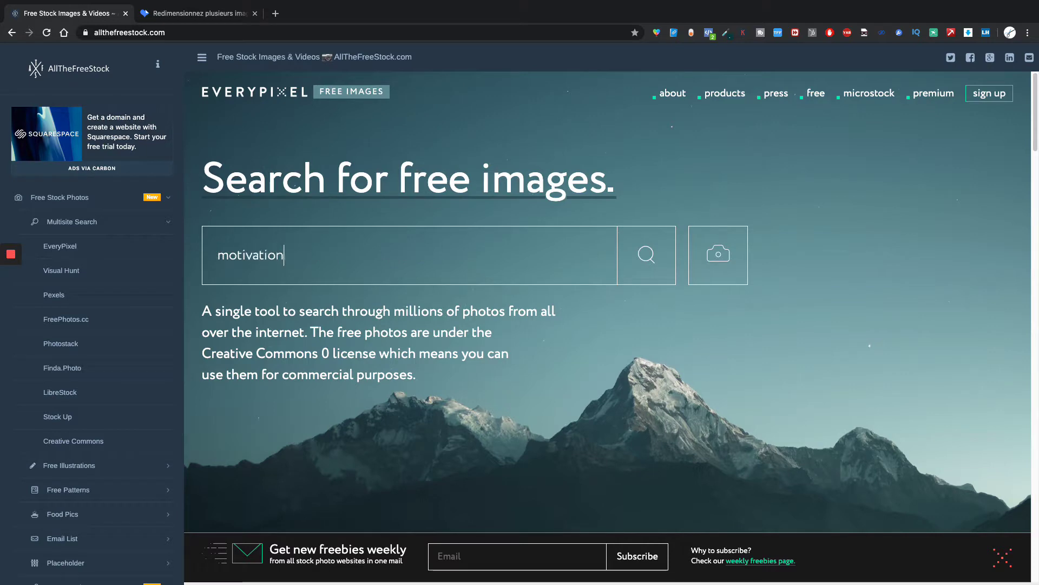
key(Return)
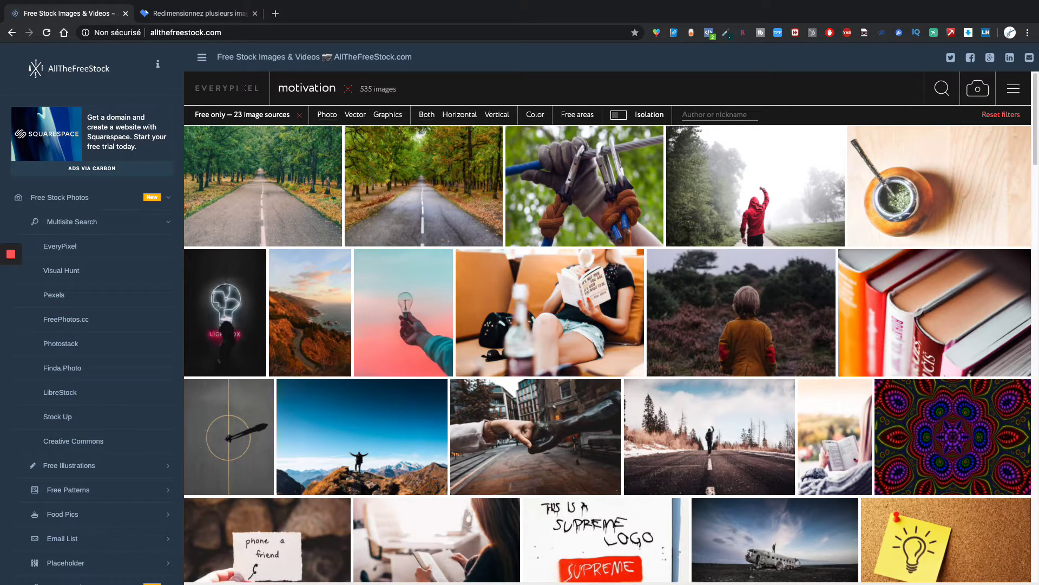
Open the free Picjumbo download page of "Man in a Winner Pose Walking on the Road" and dismiss the full-collection promotion
click(692, 434)
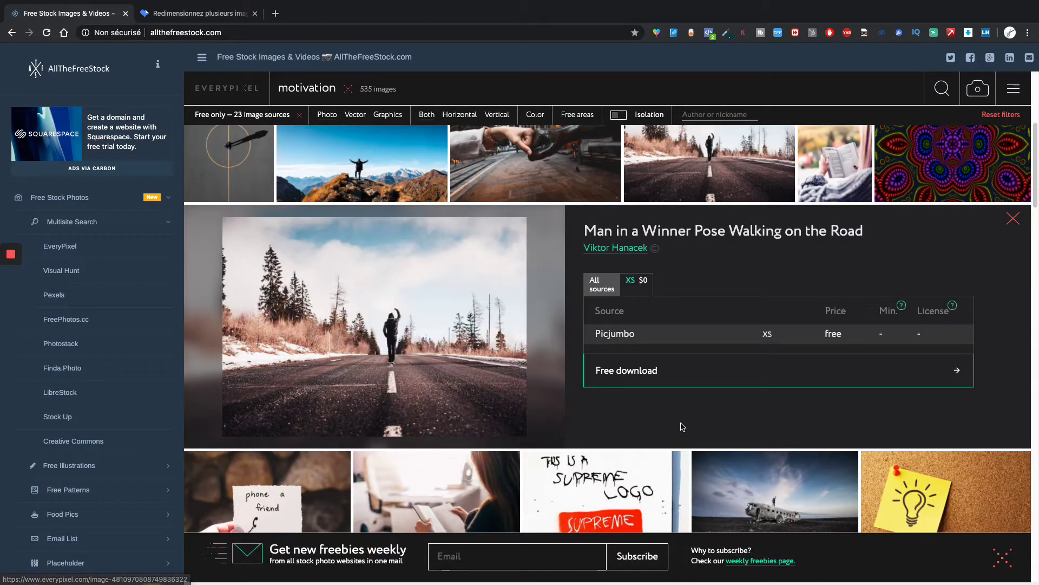
click(627, 373)
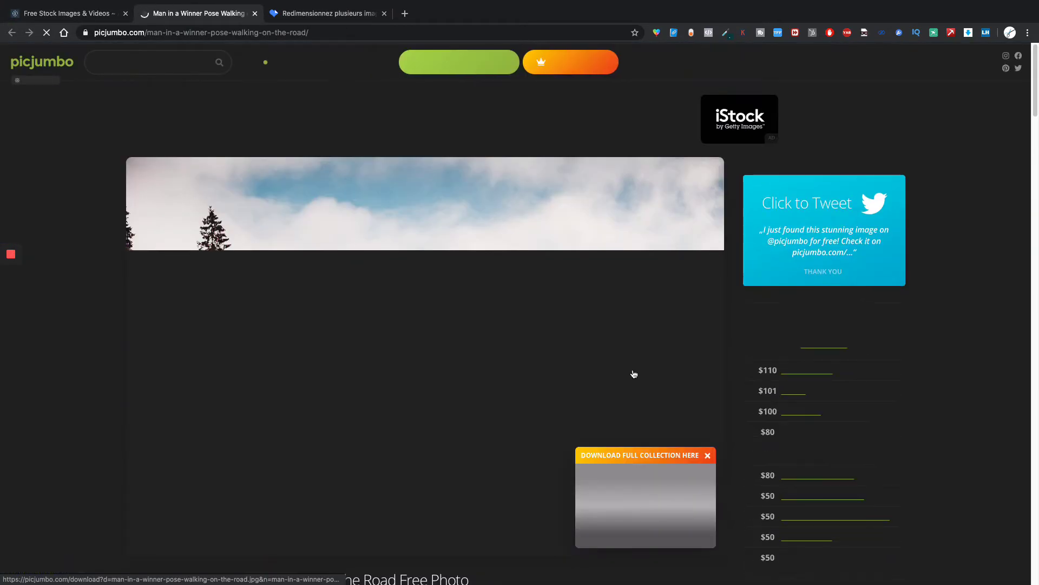
scroll(633, 373, down, 3)
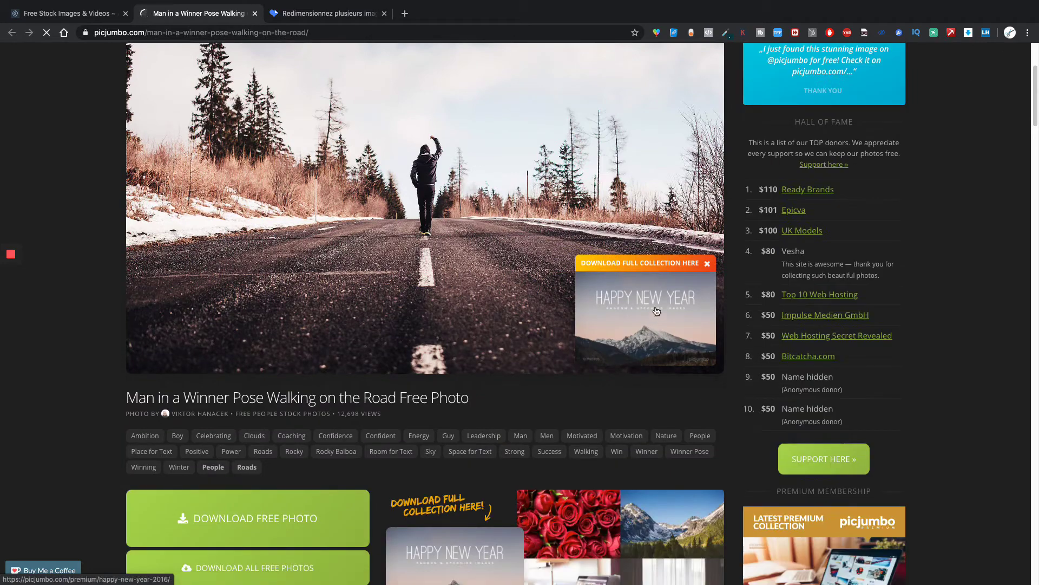
click(706, 265)
Decline the newsletter offer and save the Man in a Winner Pose photo as a JPEG image in the Bureau folder
scroll(576, 274, down, 7)
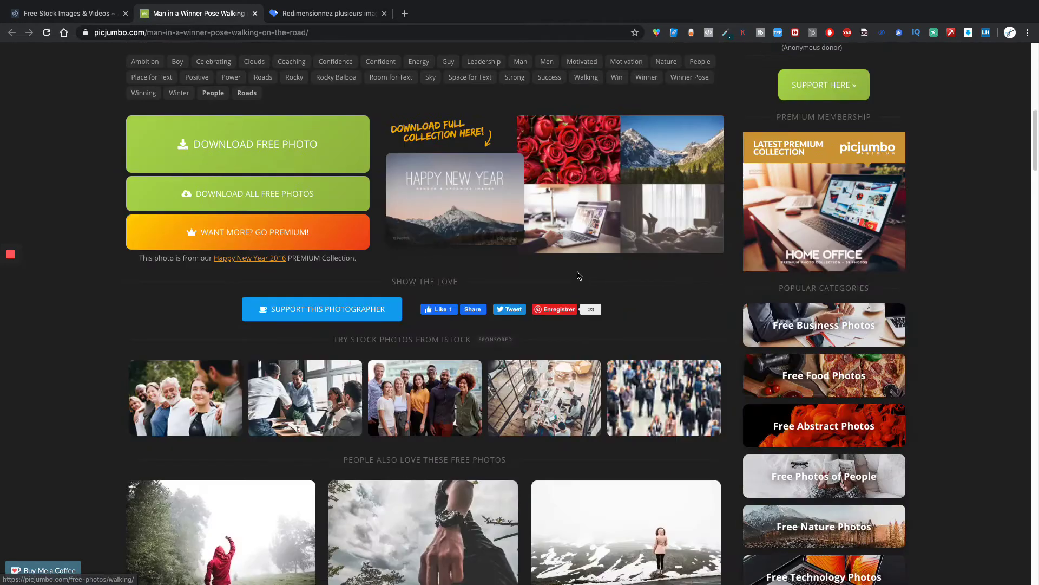
scroll(579, 277, up, 4)
click(213, 397)
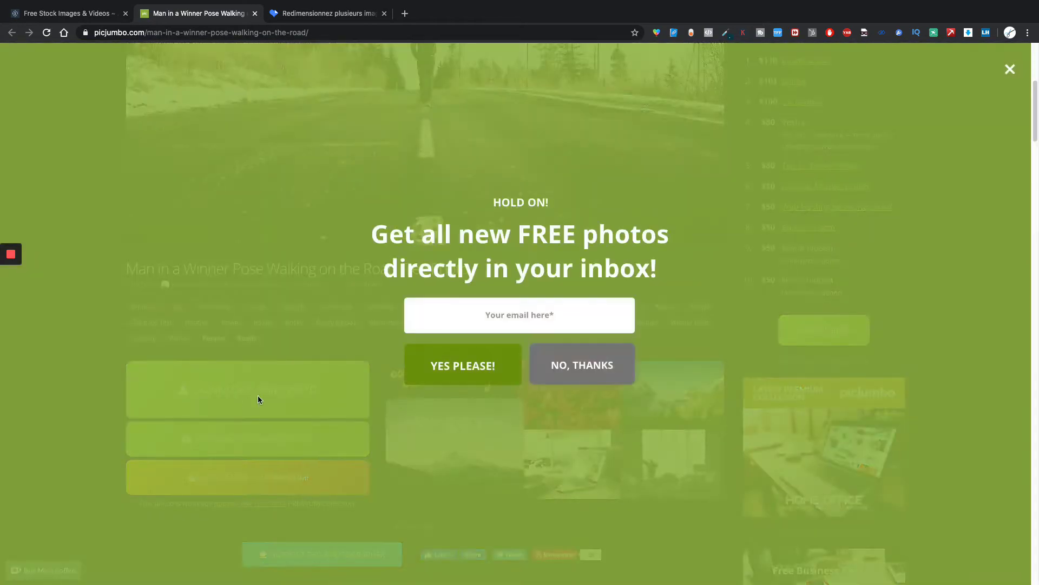
click(464, 379)
click(590, 364)
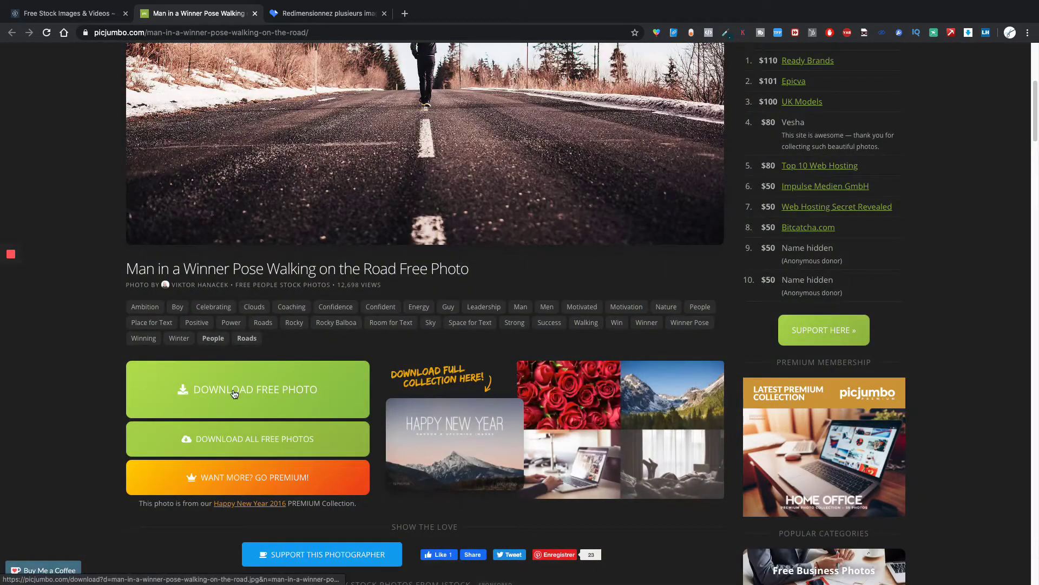
scroll(234, 393, up, 3)
right_click(422, 200)
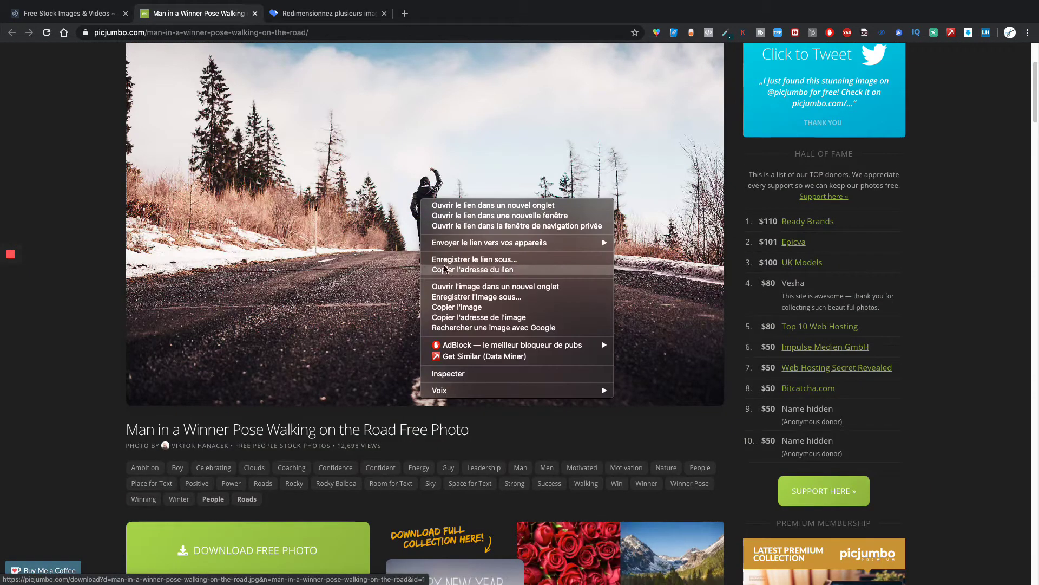
click(484, 297)
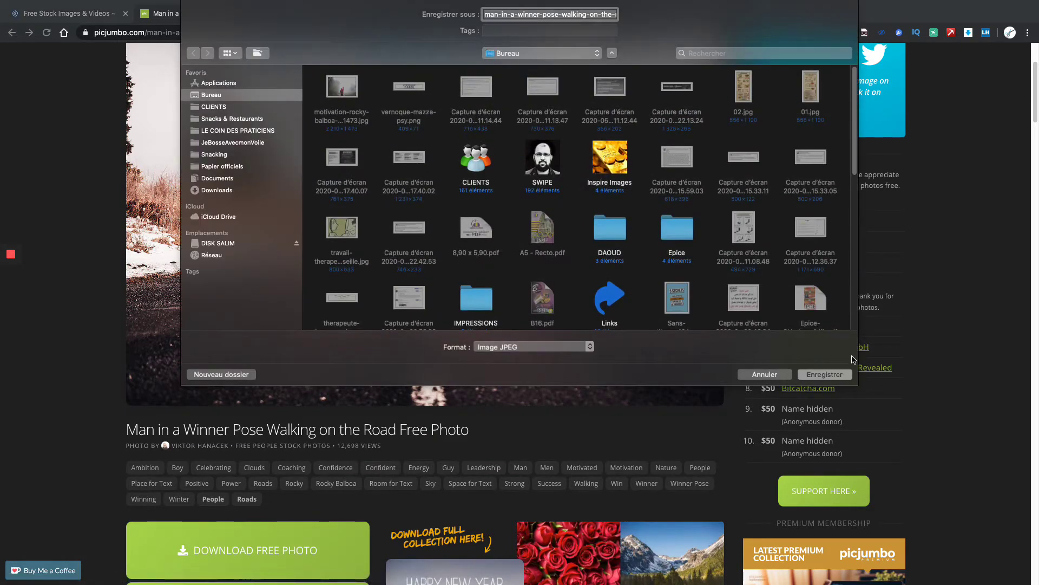
click(839, 373)
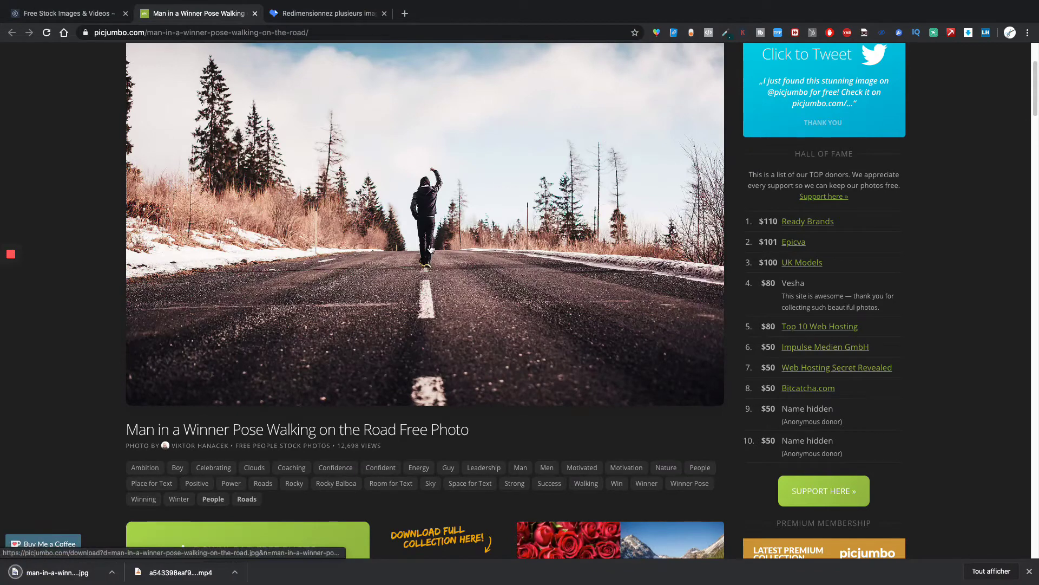
Switch to the iLoveIMG resize tool and load the saved man-in-a-winner-pose image from the Bureau folder
scroll(449, 265, up, 3)
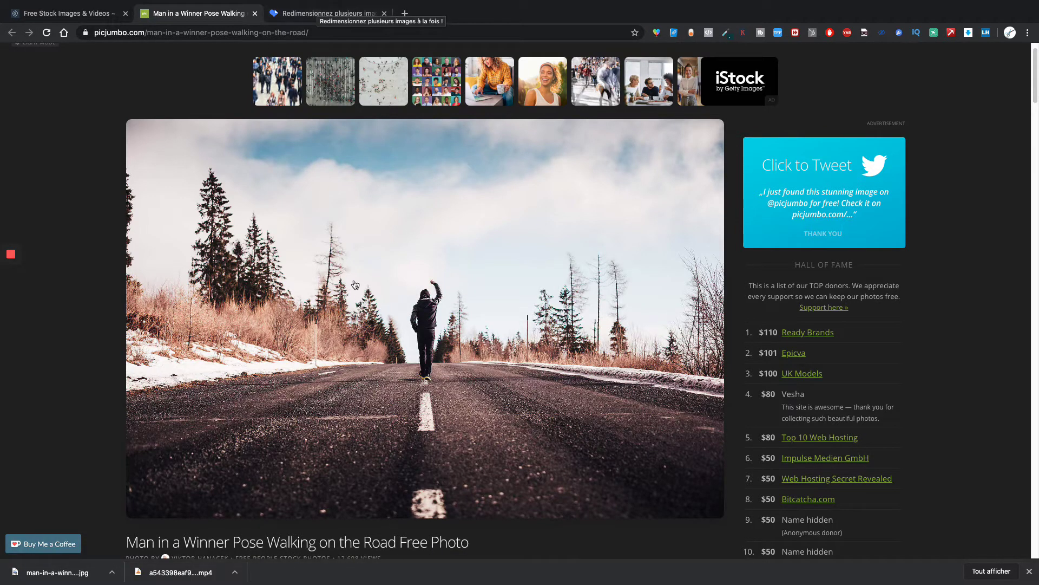
click(313, 13)
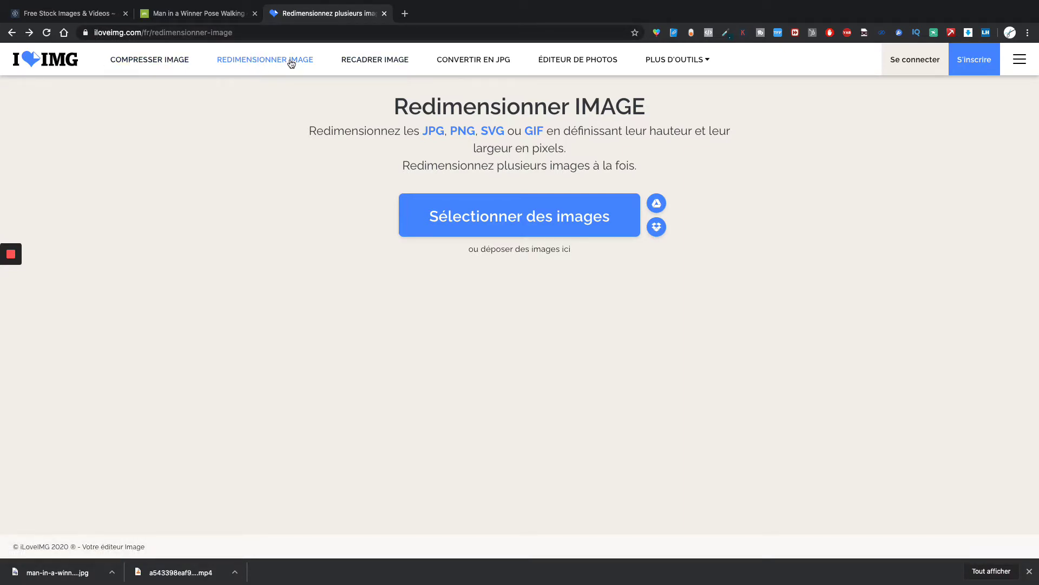
click(477, 214)
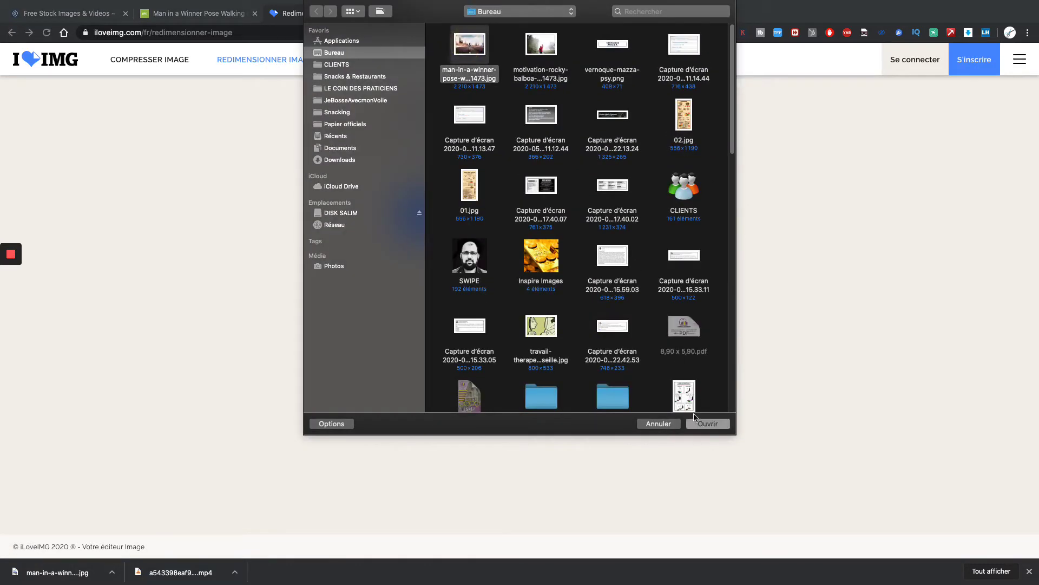
click(712, 426)
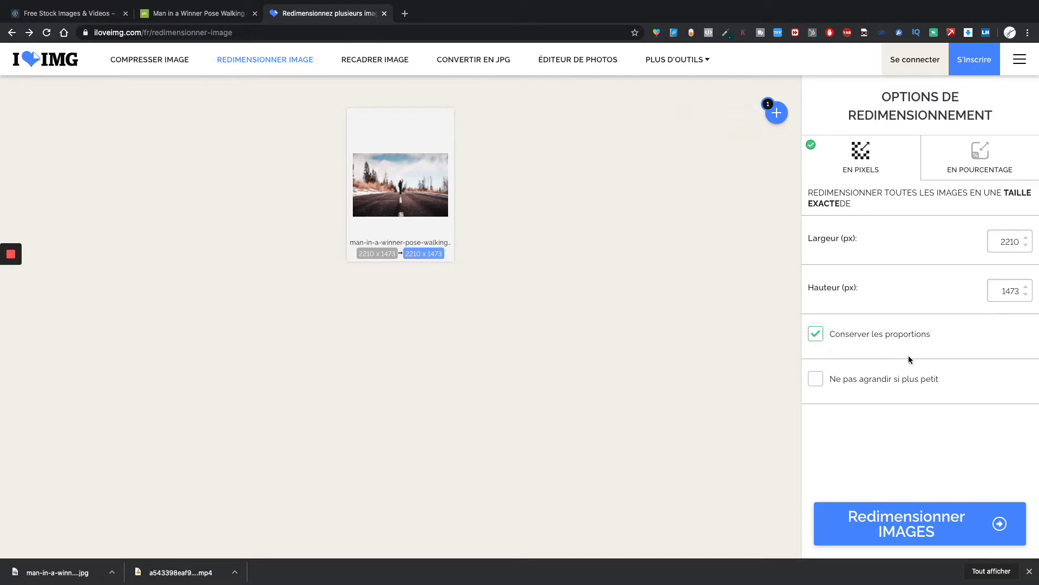
Visit lecoindespraticiens.fr in a new browser tab and open the blog article "Thérapeute : Arrête De Te Cacher Si Tu Veux Te Développer"
double_click(1001, 242)
key(super+t)
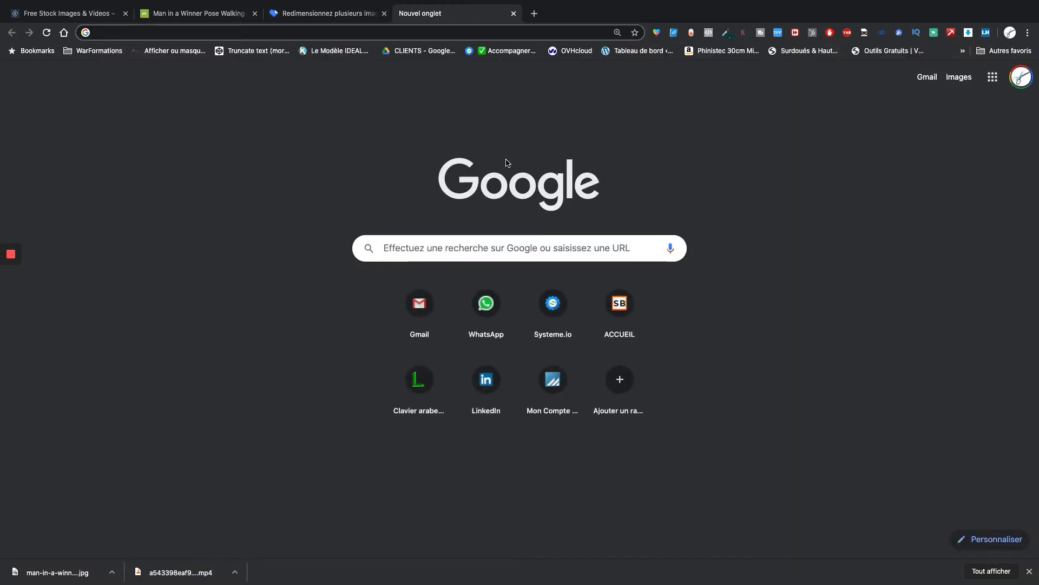
text(lecoindespraticiens.fr)
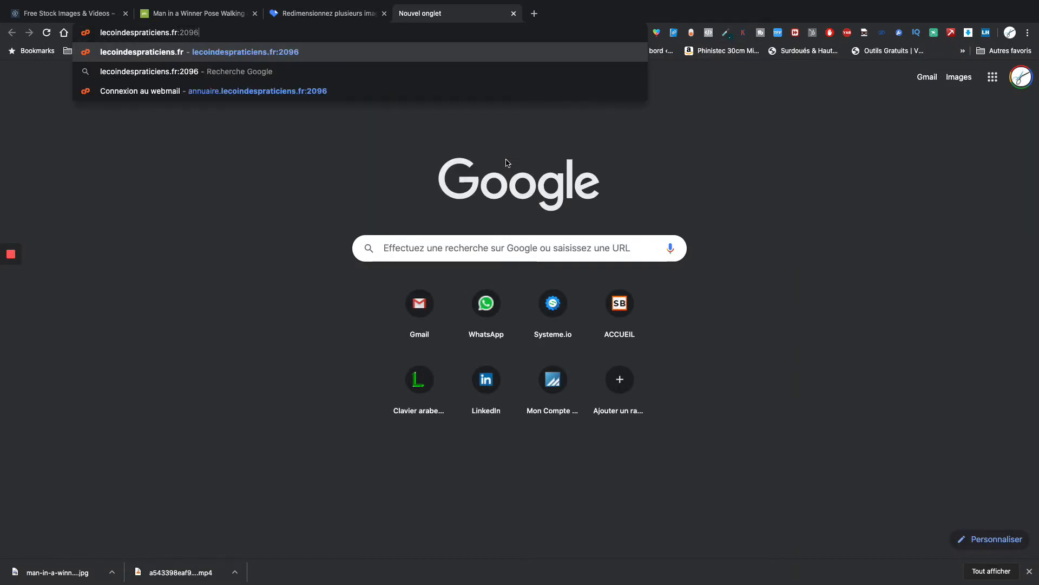
key(Return)
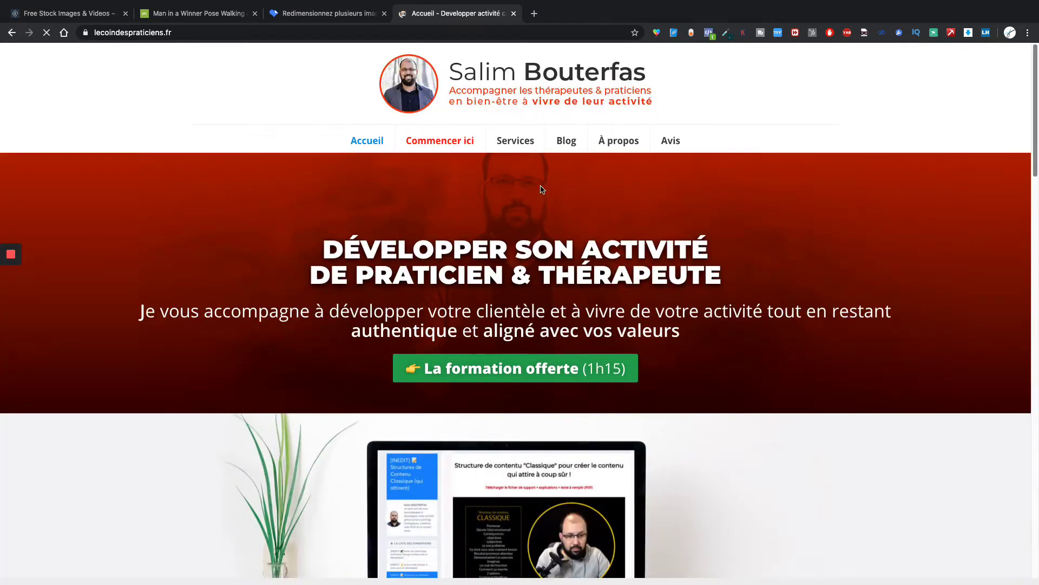
click(558, 142)
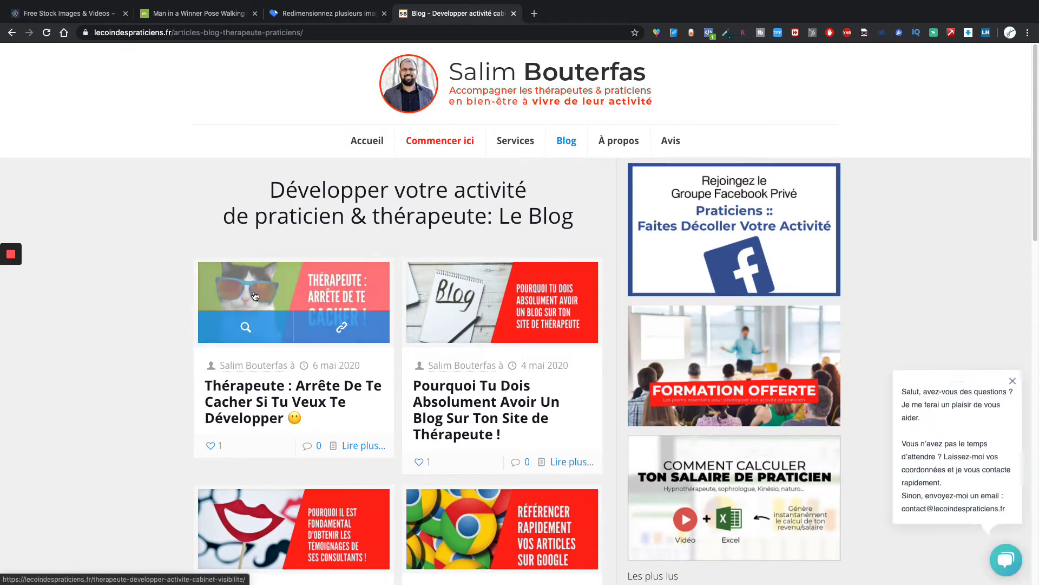
click(299, 308)
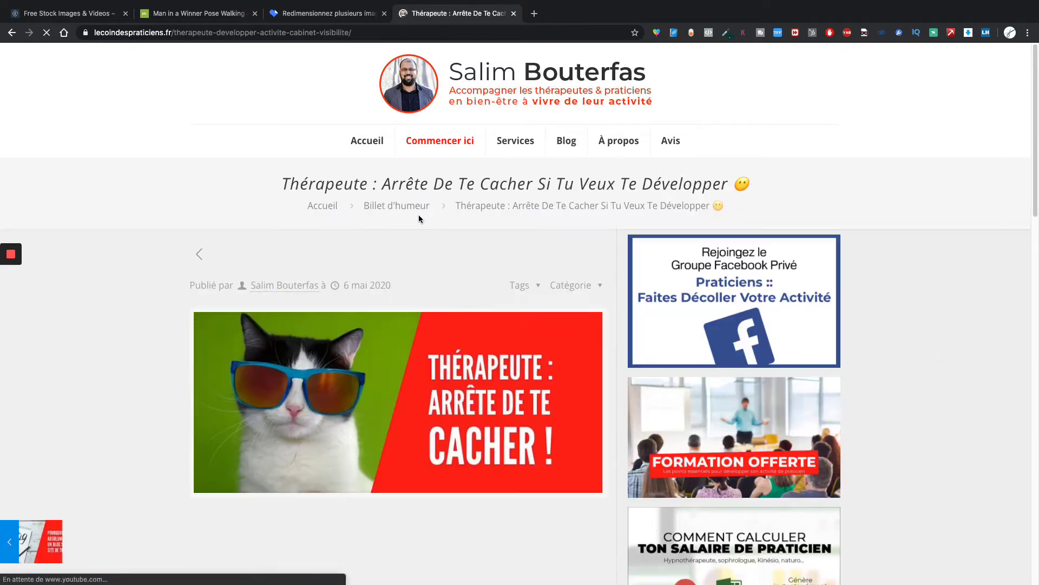
Measure the article's embedded video area with a screen-capture selection spanning its full width
scroll(337, 219, down, 4)
scroll(339, 223, down, 3)
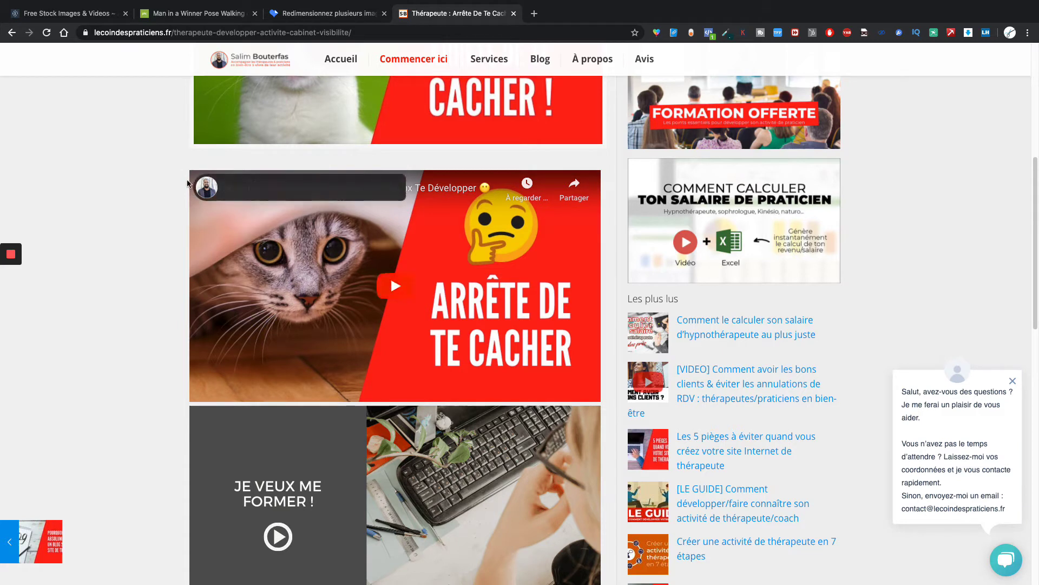
scroll(151, 212, down, 1)
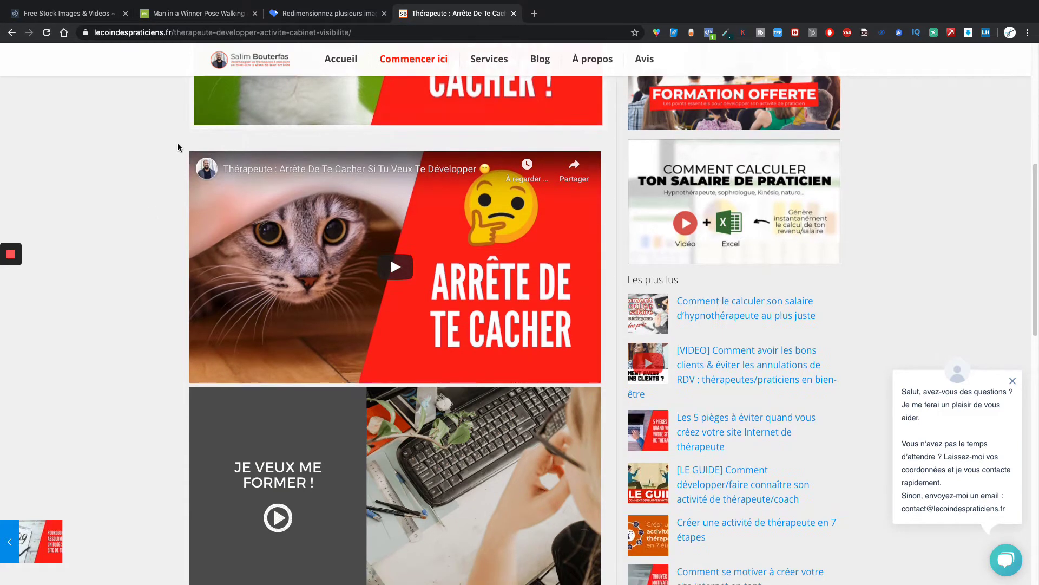
key(super+shift+4)
drag(190, 151, 600, 368)
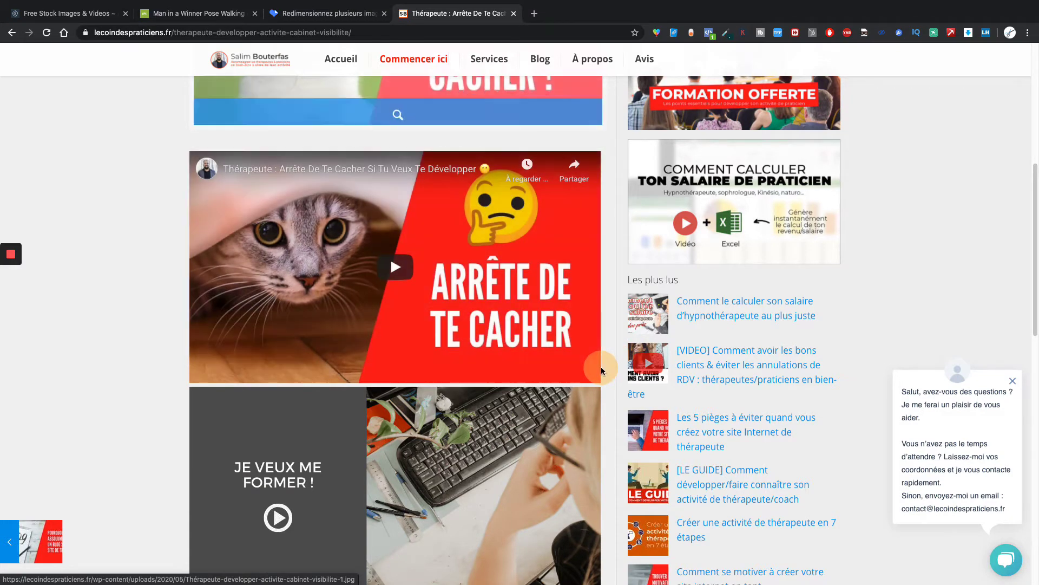
Return to the iLoveIMG resize options and try to resize the image to a width of 800 px
click(313, 15)
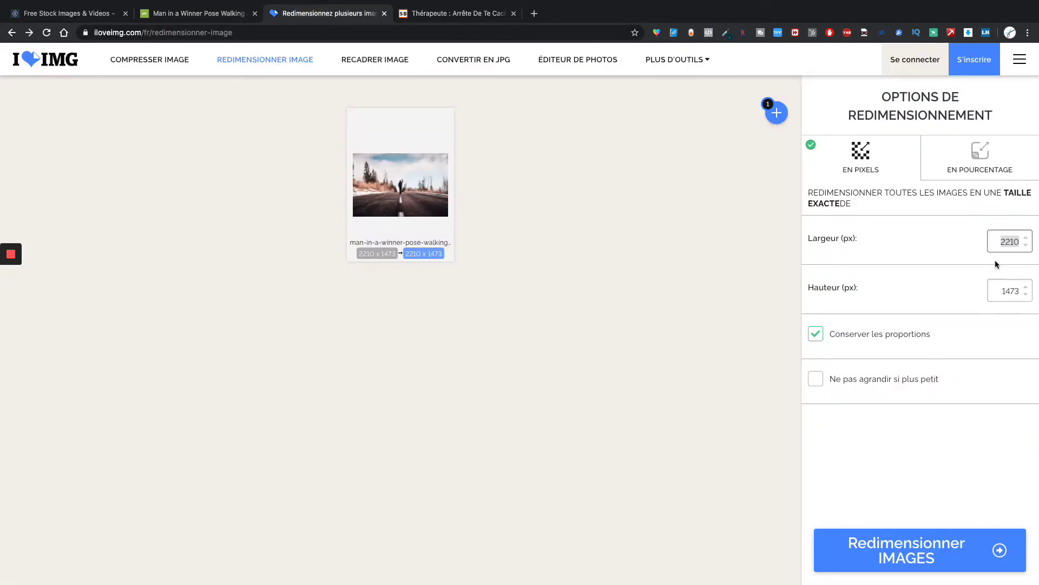
double_click(999, 243)
text(800)
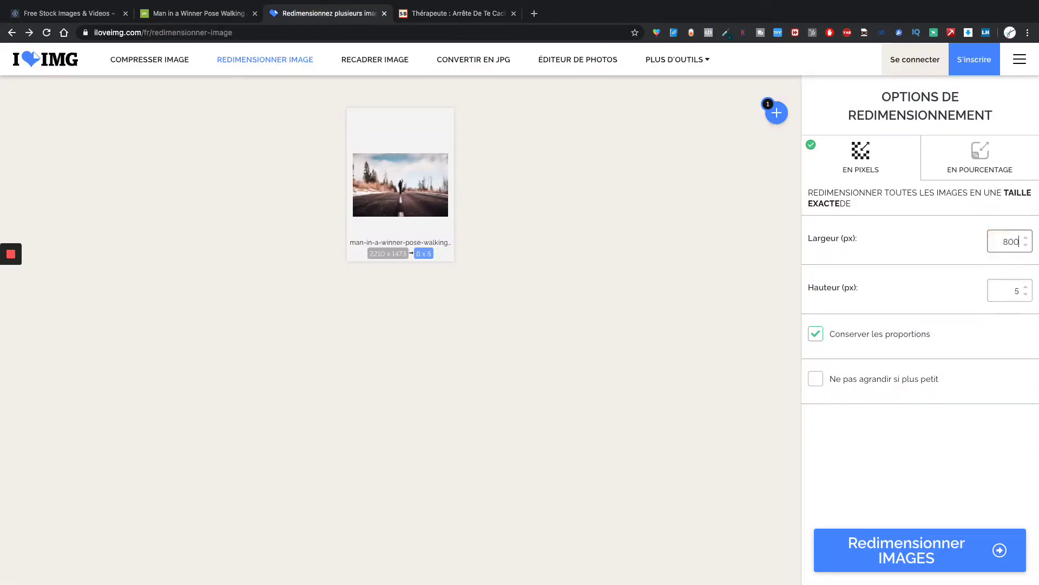
click(1006, 293)
key(shift+Tab)
key(BackSpace)
key(Return)
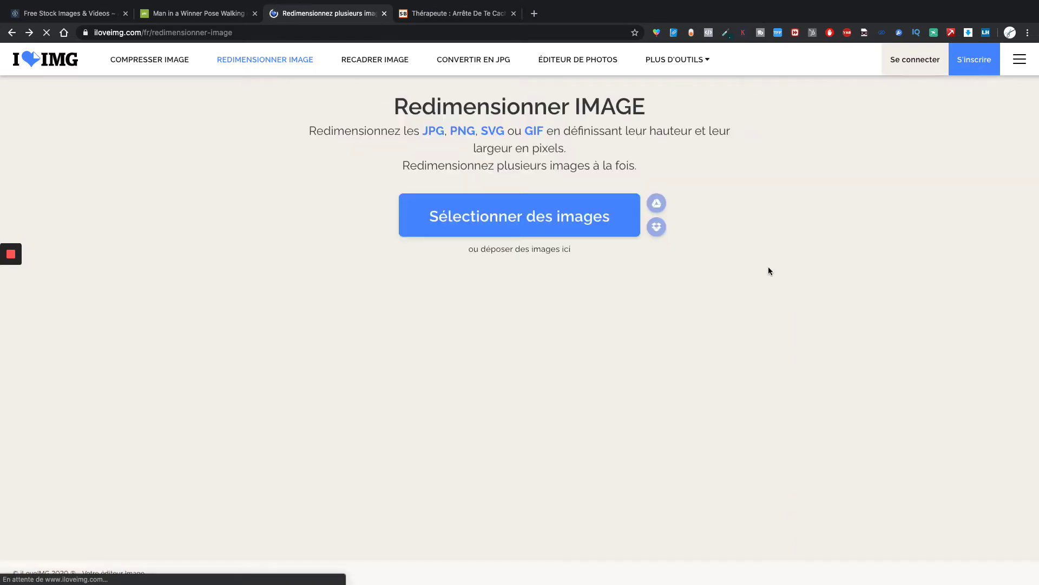
Load the man-in-a-winner-pose image into the resize tool again, keeping the option to preserve proportions enabled
click(539, 221)
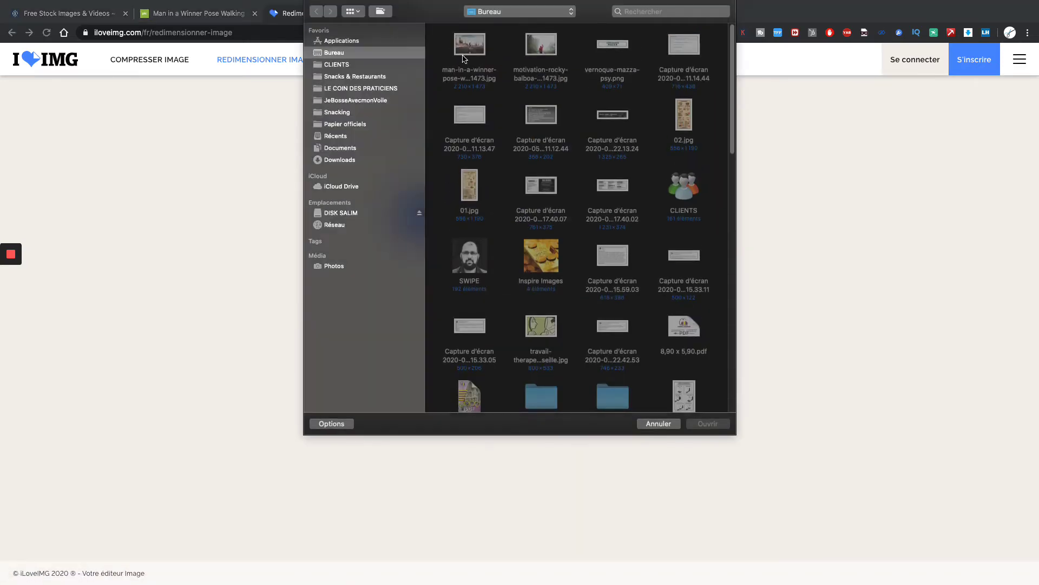
double_click(468, 48)
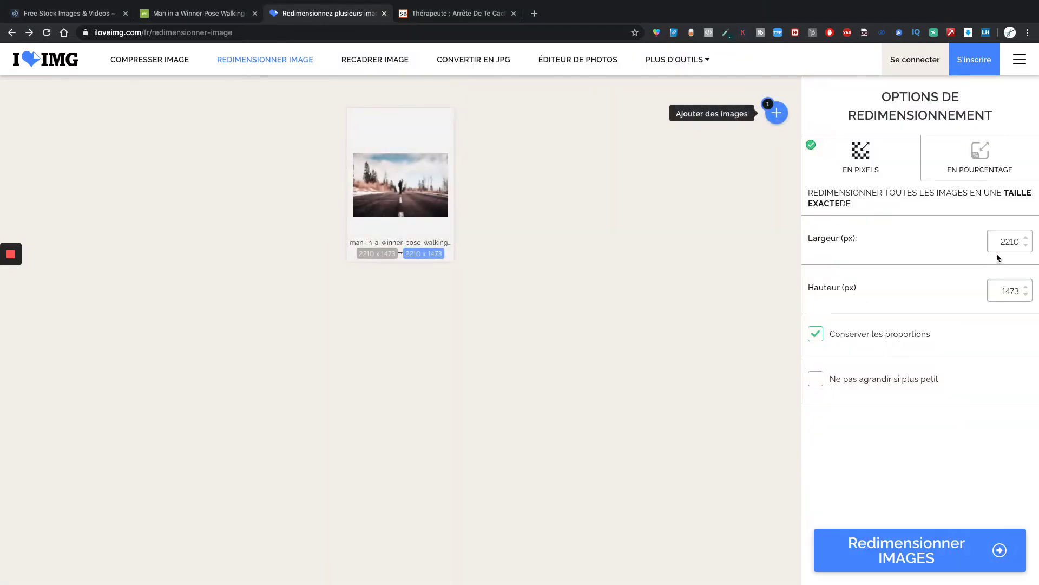
click(830, 331)
click(815, 332)
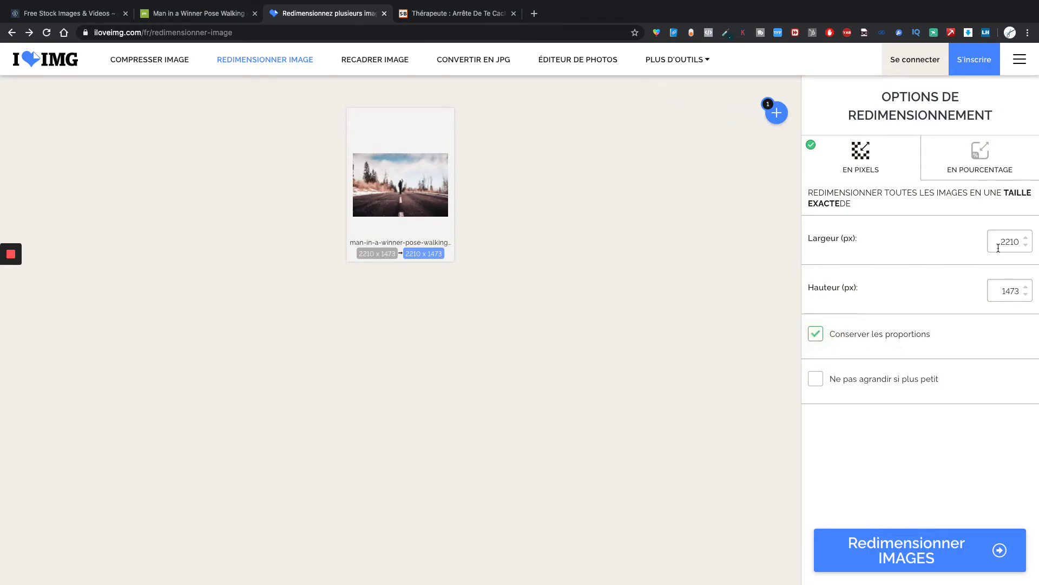
Try a resize width of 800 px for the image, and replace it with 500 px
click(1028, 243)
text(800)
key(Tab)
click(1030, 240)
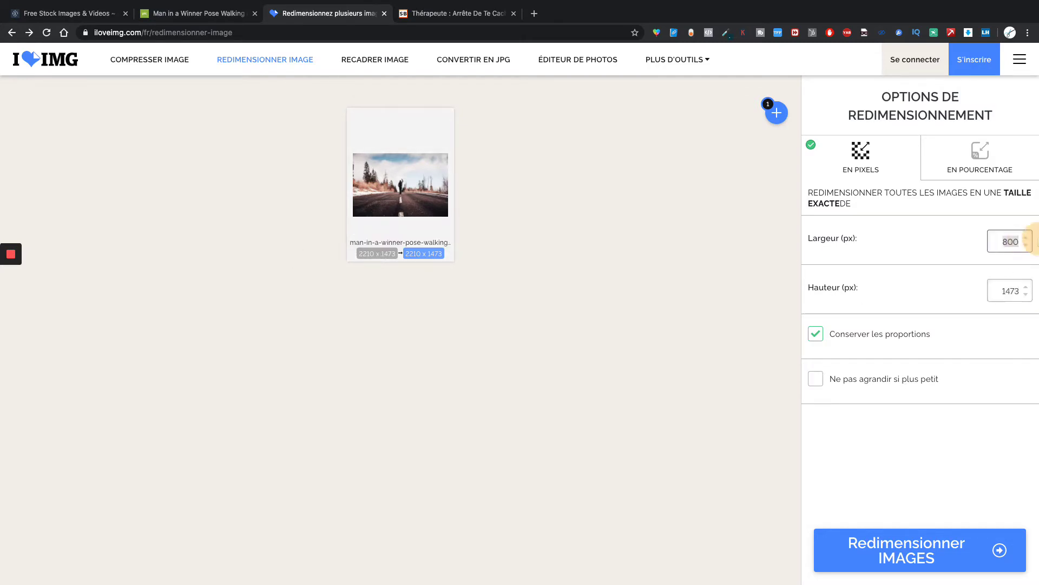
text(500)
key(Tab)
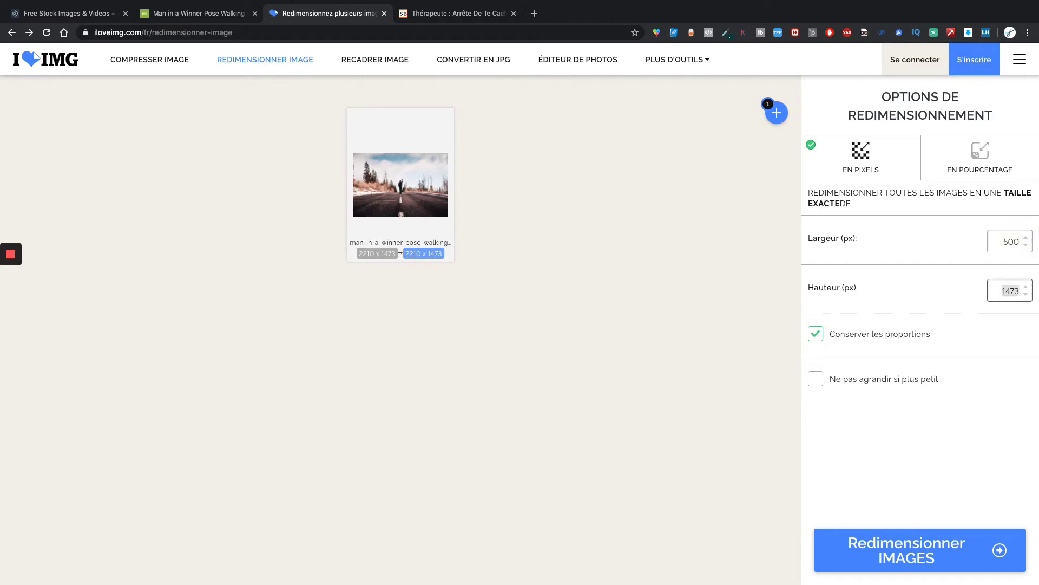
Resize the image to a width of 500 px with its proportions preserved, and download the resized file
key(shift+Tab)
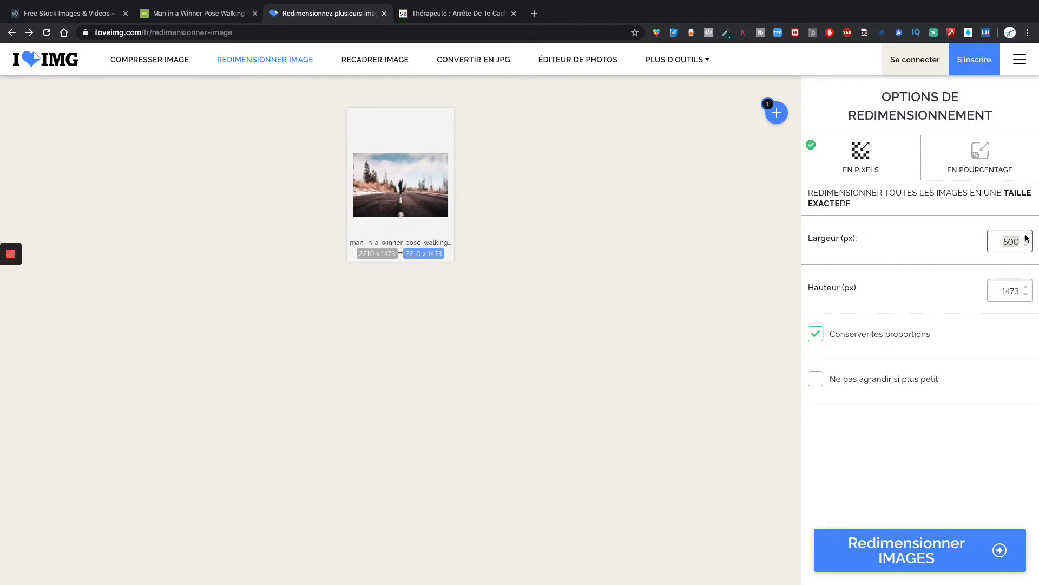
key(Return)
click(812, 328)
click(815, 335)
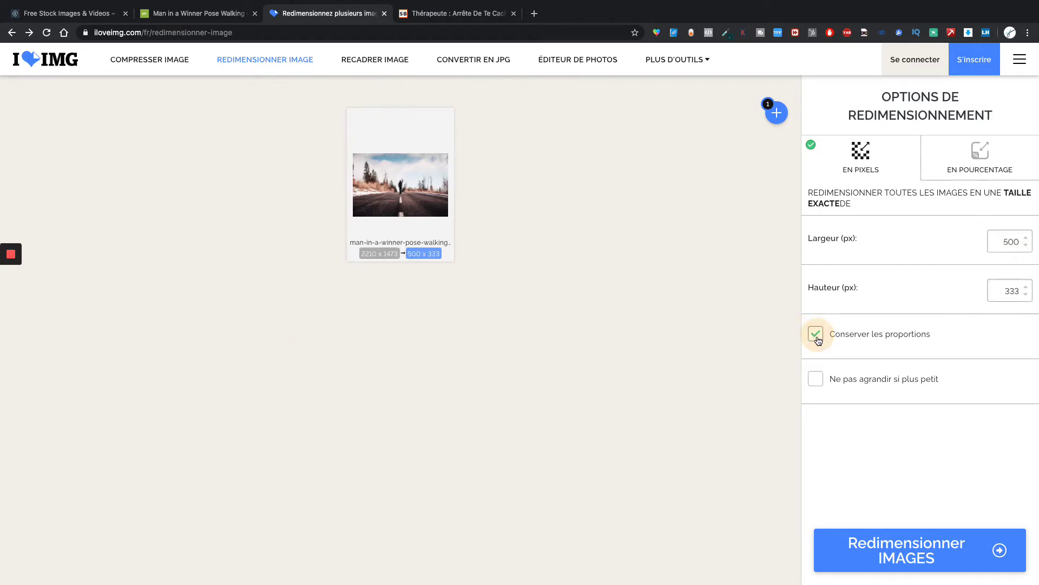
mouse_move(11, 255)
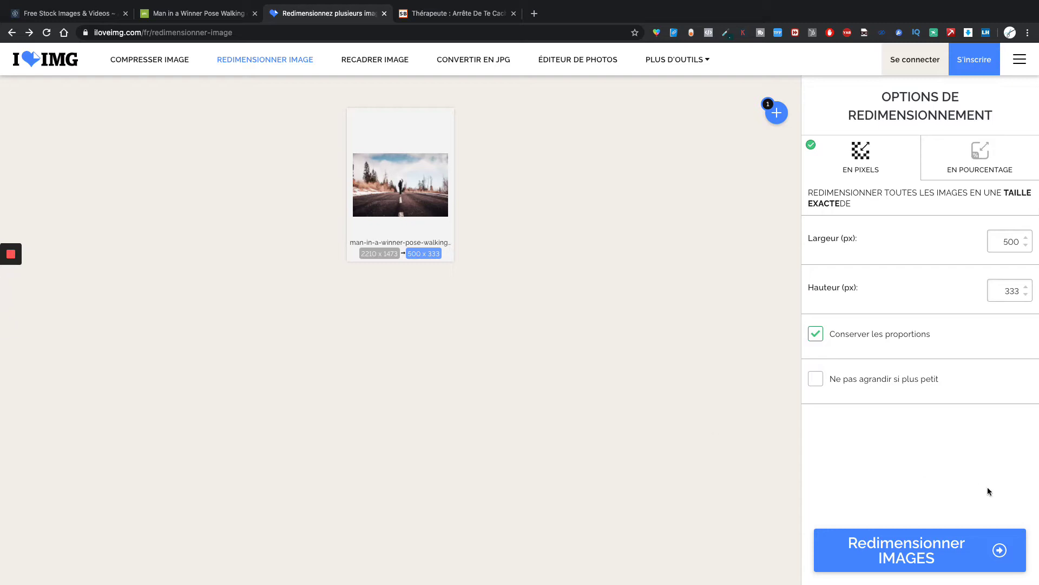
click(915, 558)
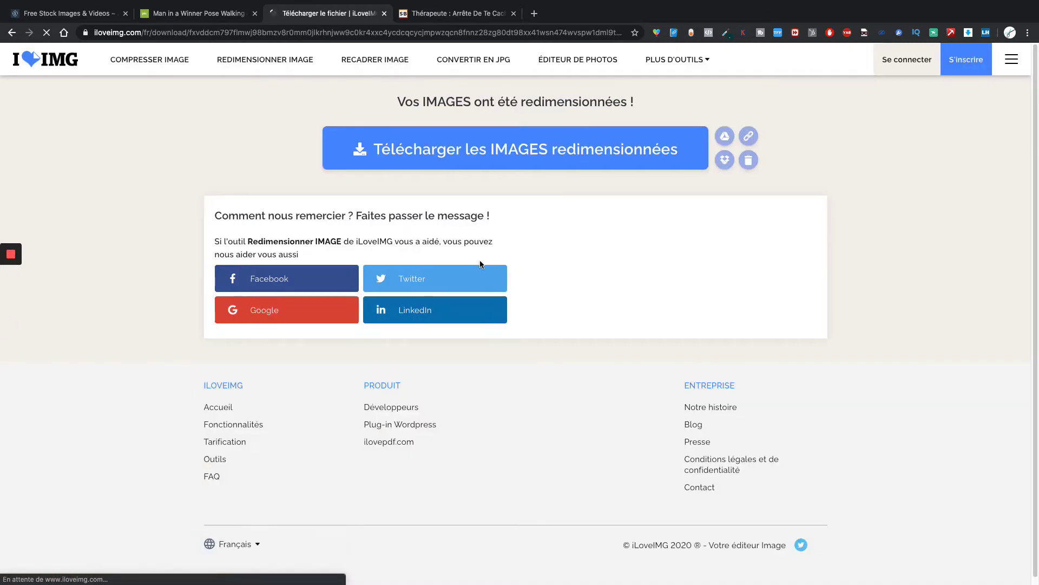
click(511, 150)
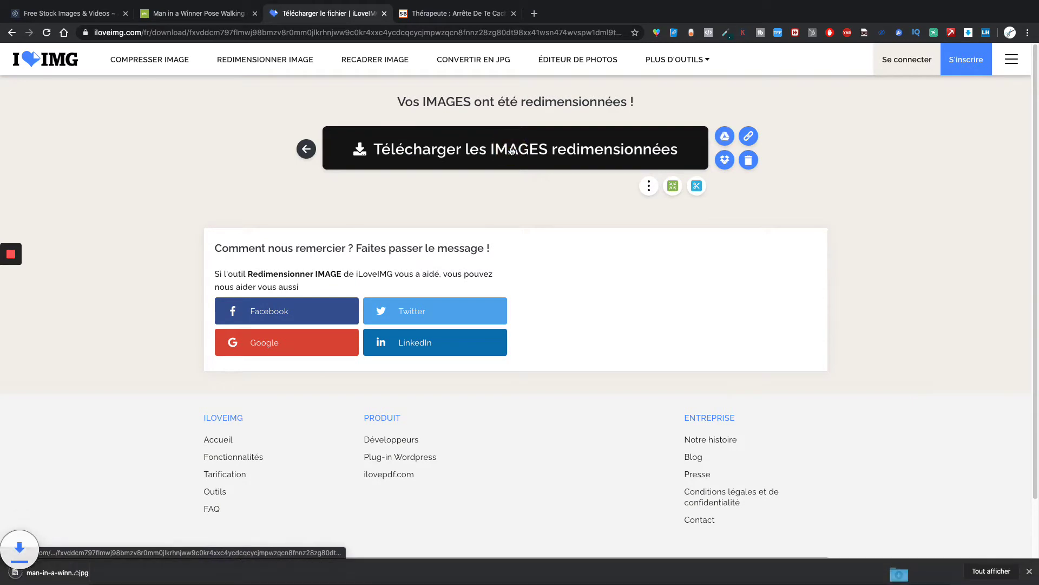
Check the downloaded 500 px image in Preview, and download the resized file again from iLoveIMG
click(79, 575)
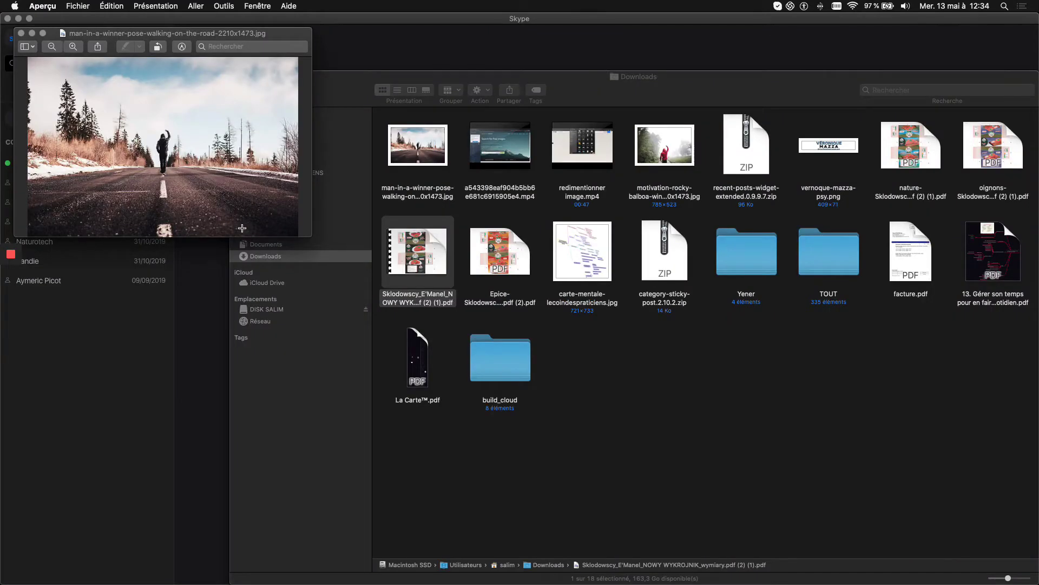
drag(132, 33, 451, 95)
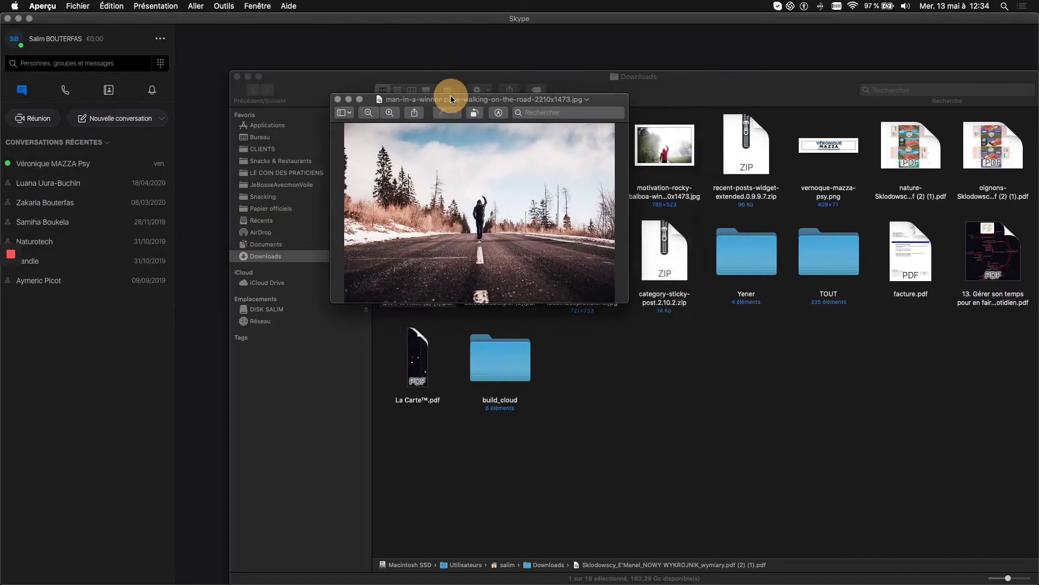
key(super+q)
key(ctrl+Right)
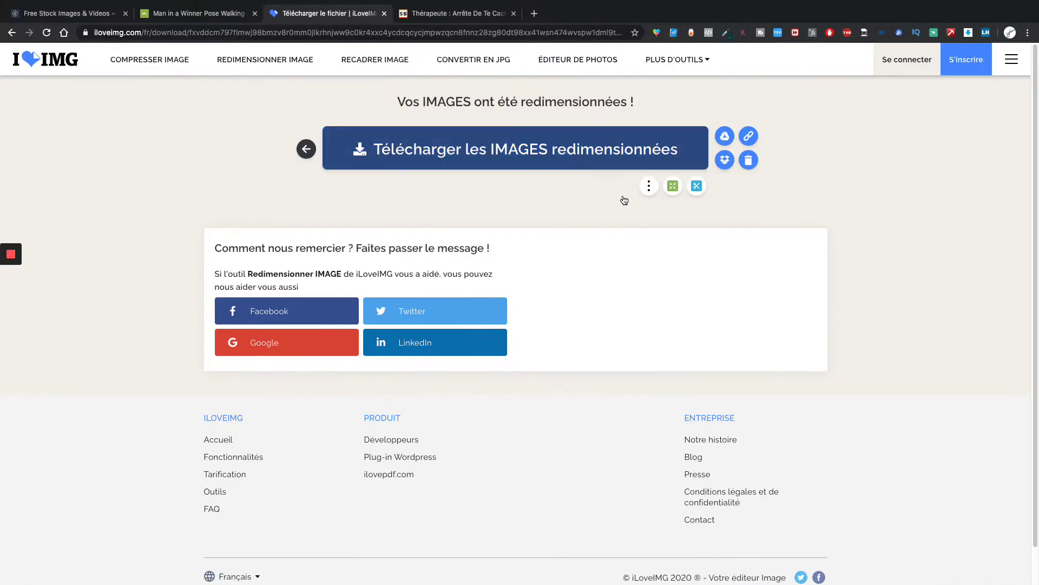
click(550, 144)
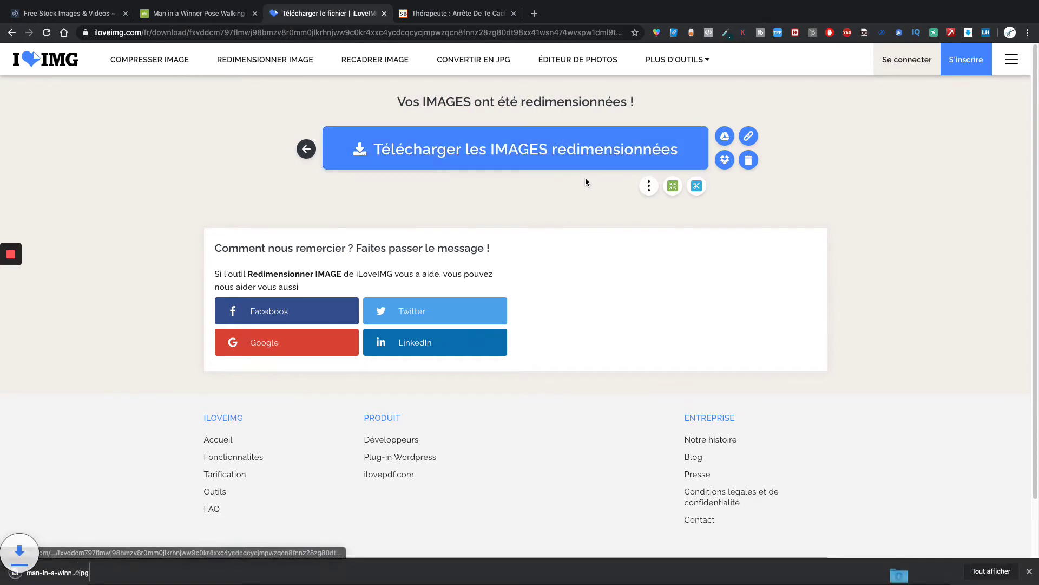
Start a new iLoveIMG resize with the original 2210 x 1473 man-in-a-winner-pose image from the Bureau folder
click(269, 61)
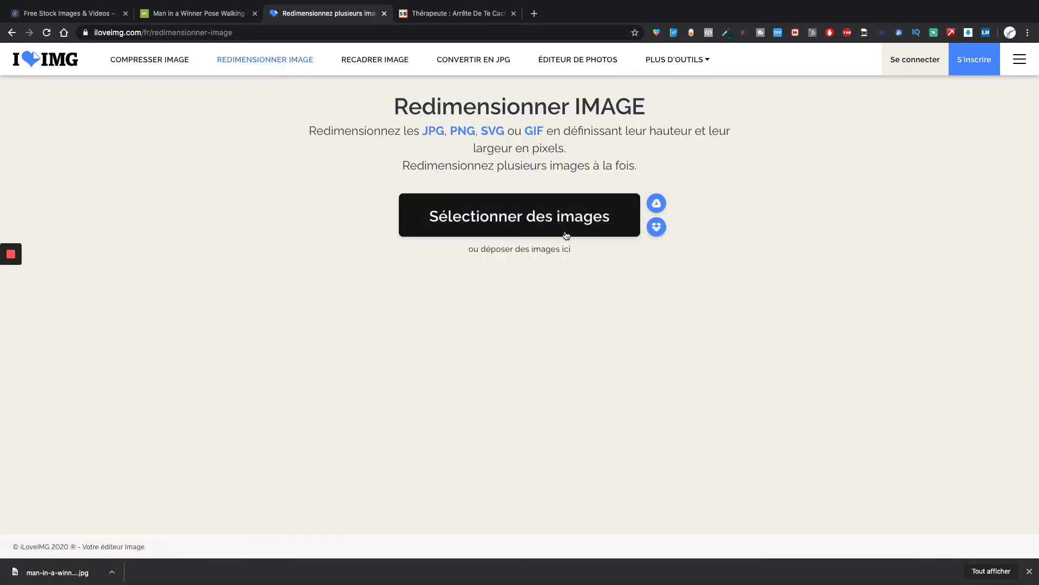
click(569, 230)
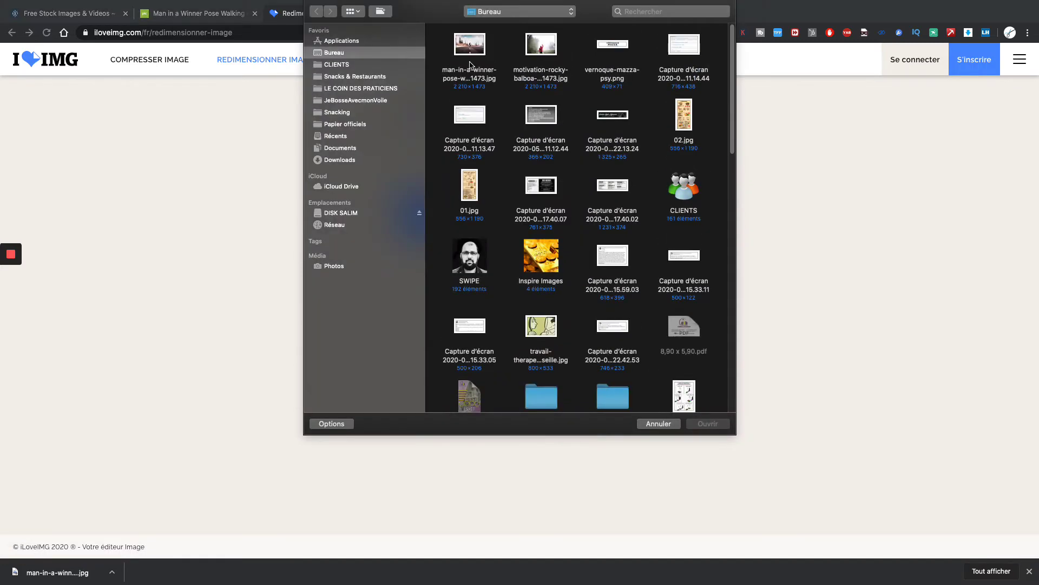
click(457, 50)
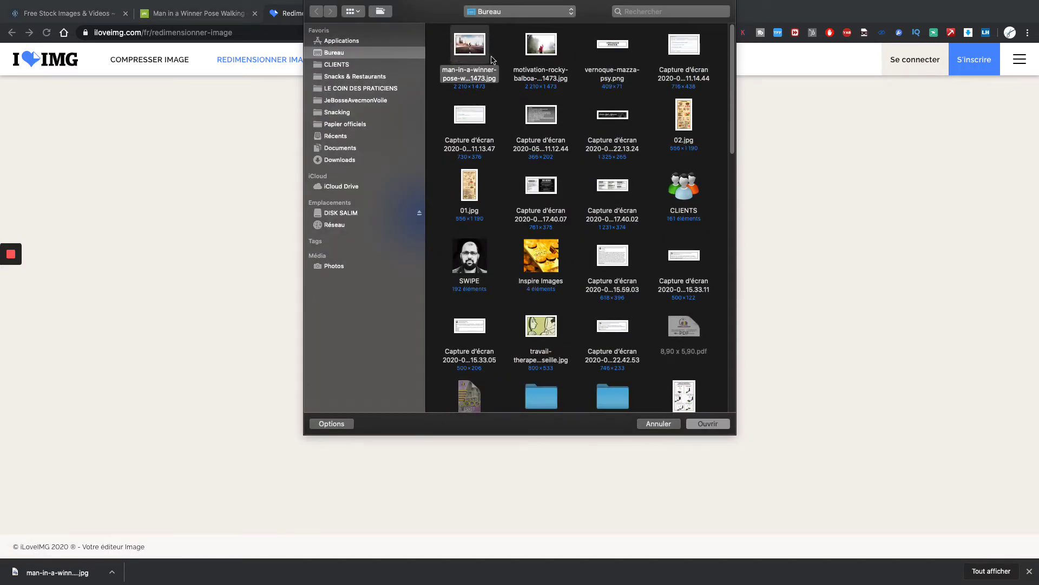
key(space)
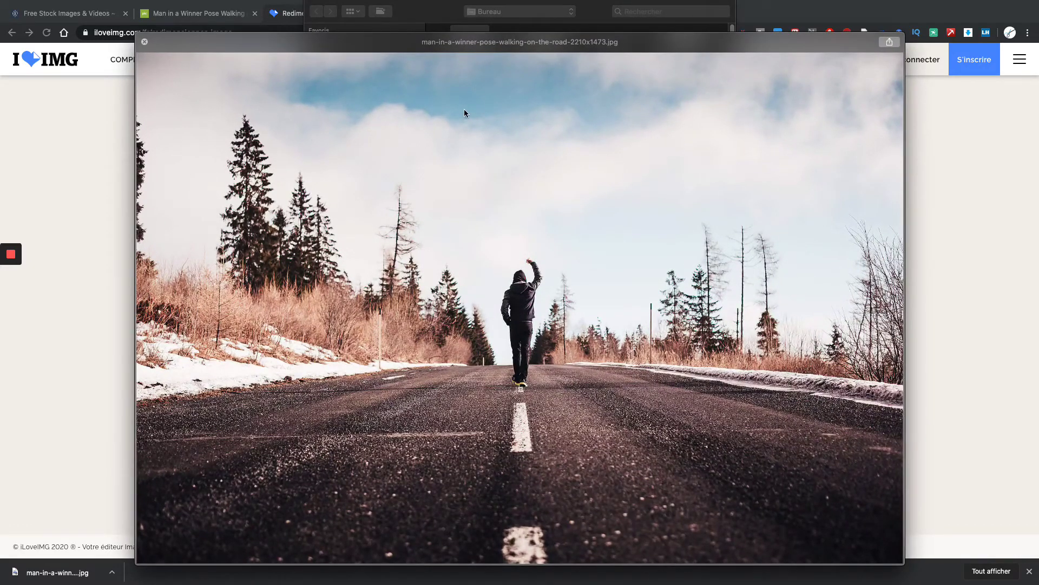
key(space)
double_click(465, 40)
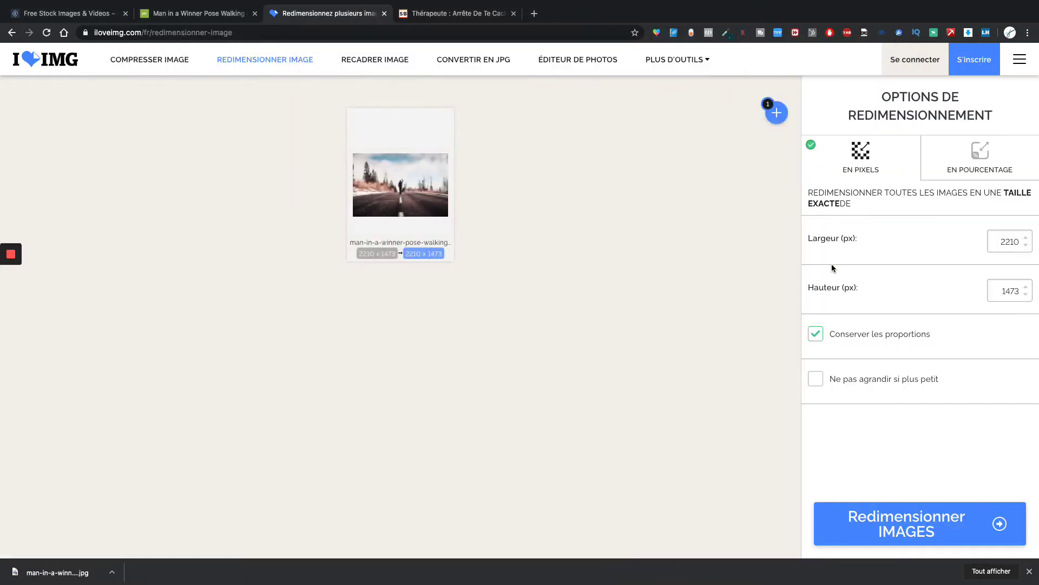
Resize the image to a width of 800 px with its proportions preserved, and download the result
click(999, 243)
text(800)
key(Tab)
click(889, 538)
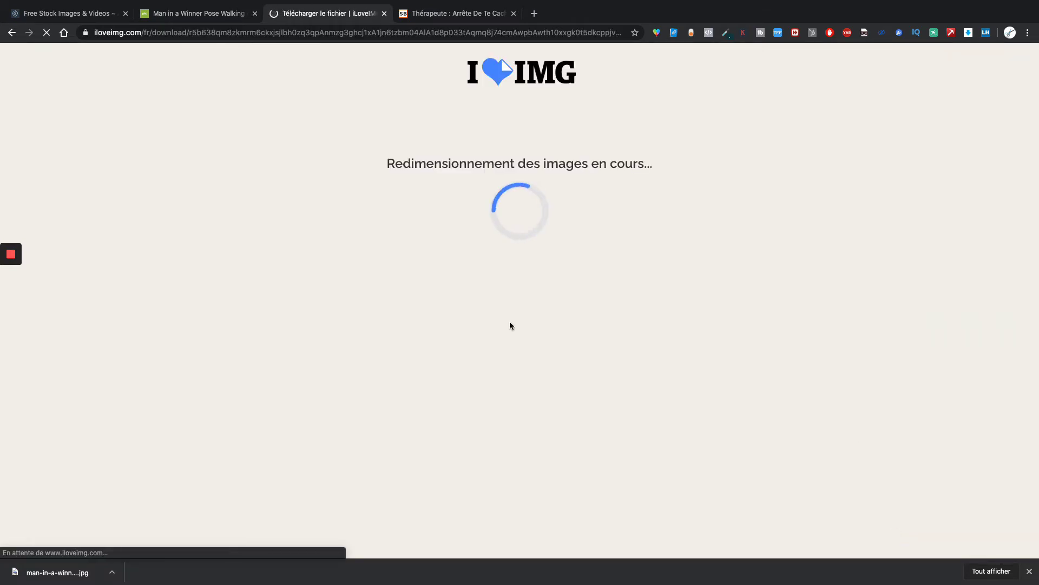
click(489, 154)
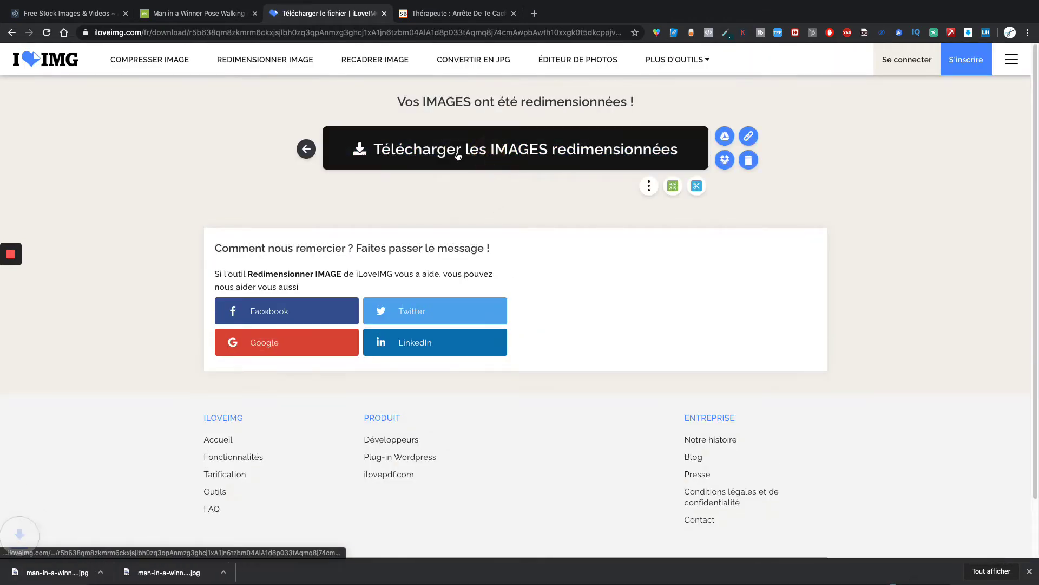
View the downloaded 800 px image in Preview, close it and return to the browser
click(74, 574)
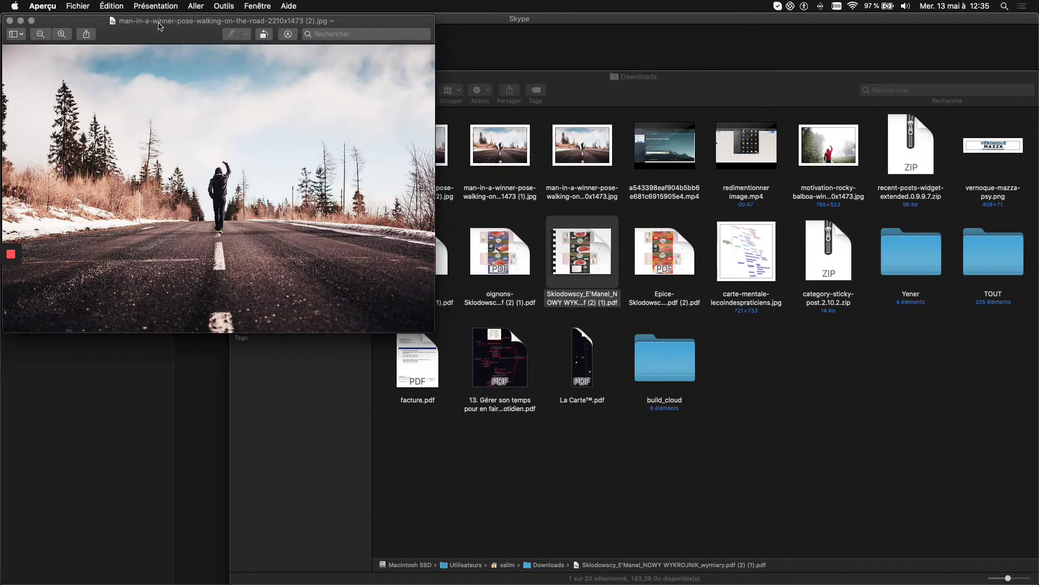
drag(159, 25, 591, 82)
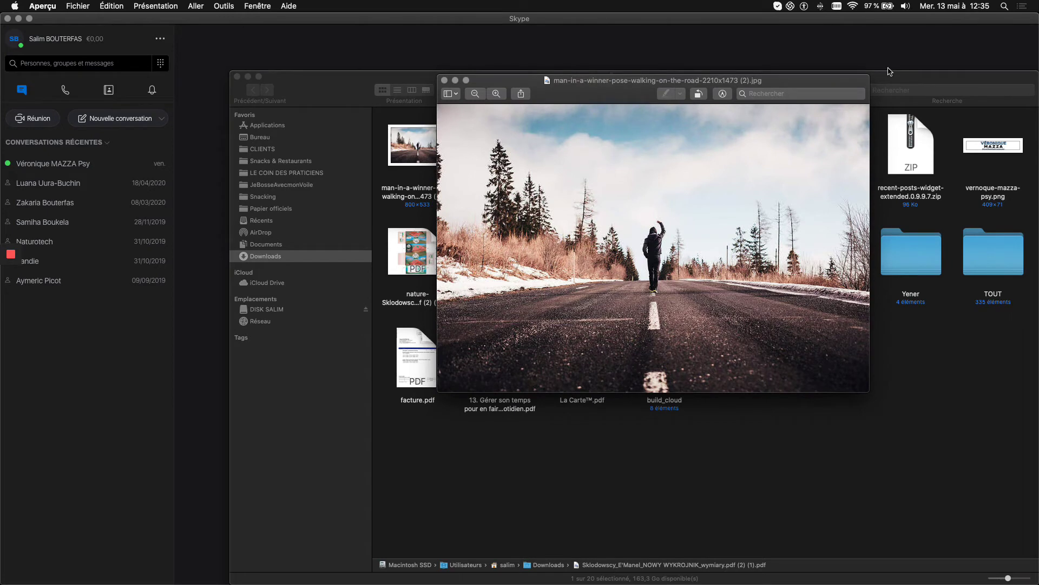
drag(733, 82, 634, 80)
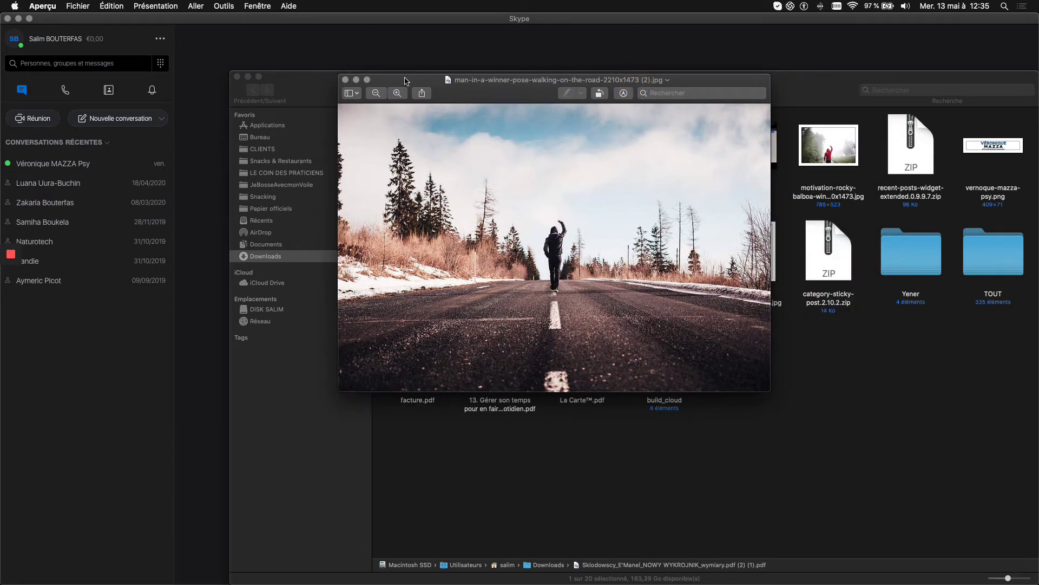
click(346, 81)
key(ctrl+Right)
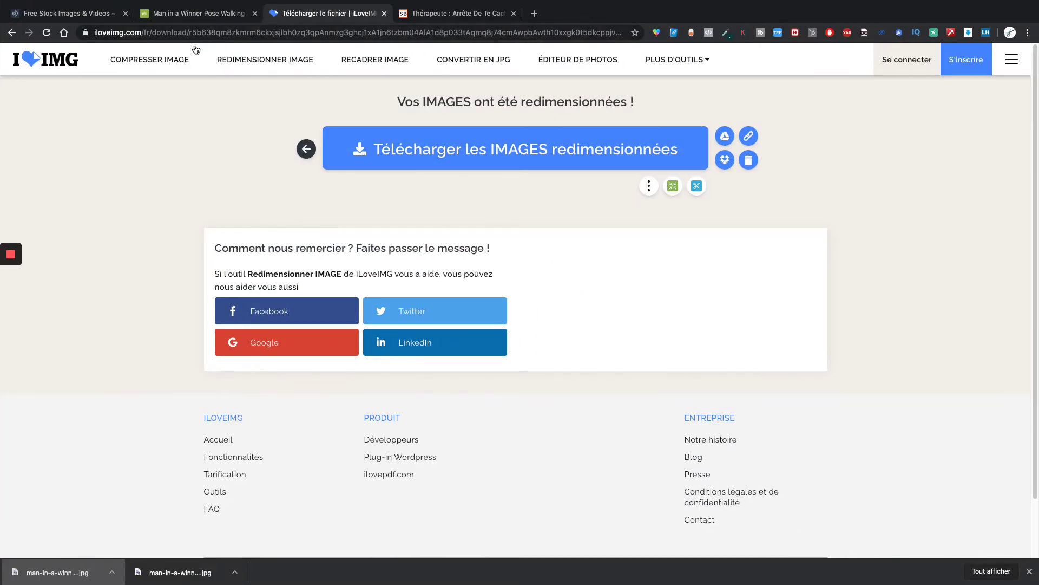
Reveal the downloaded 800 px image in Finder and check the name of the motivation-rocky-balboa image
click(192, 13)
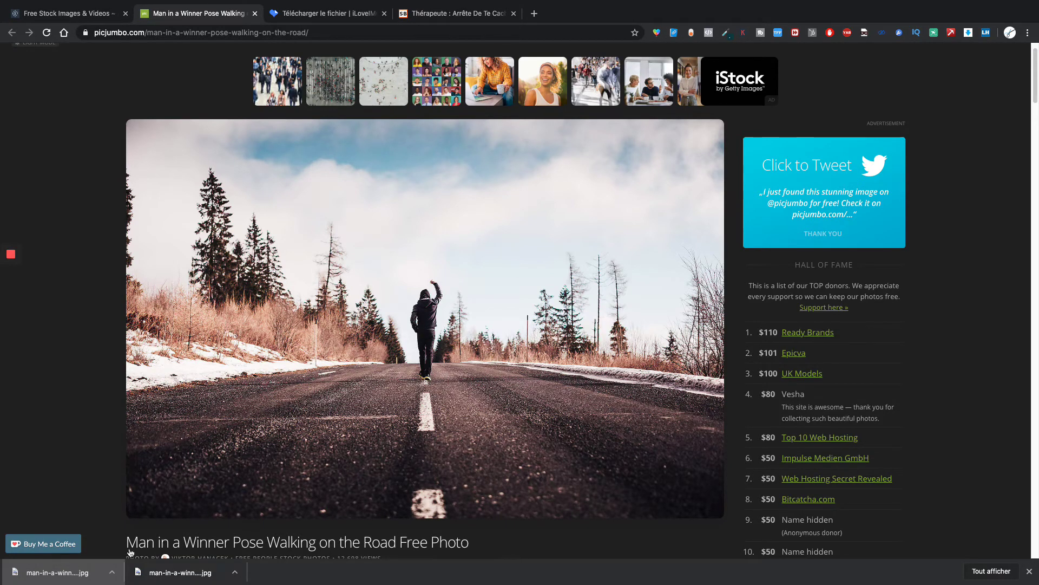
right_click(102, 576)
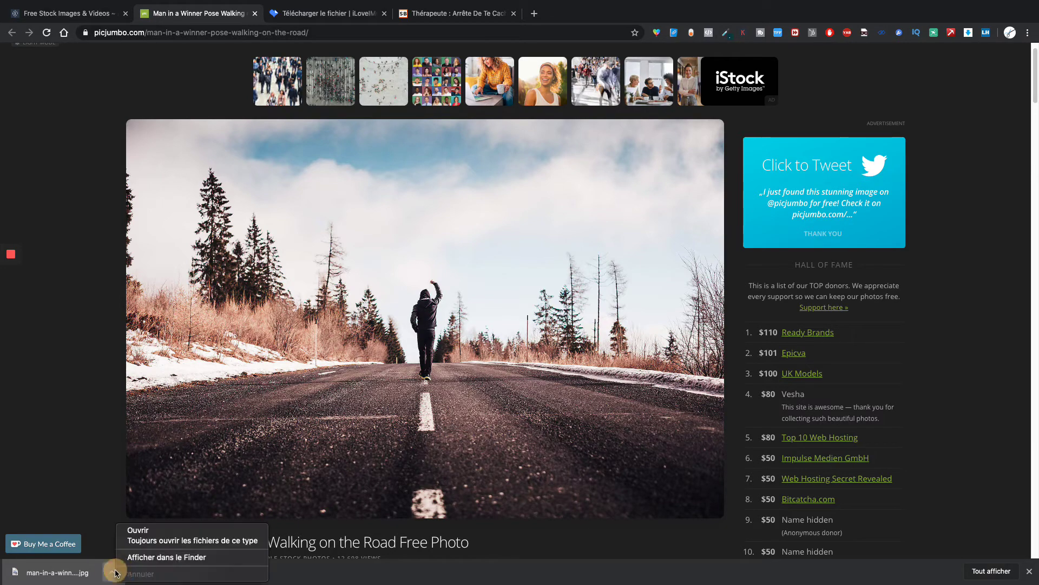
click(146, 557)
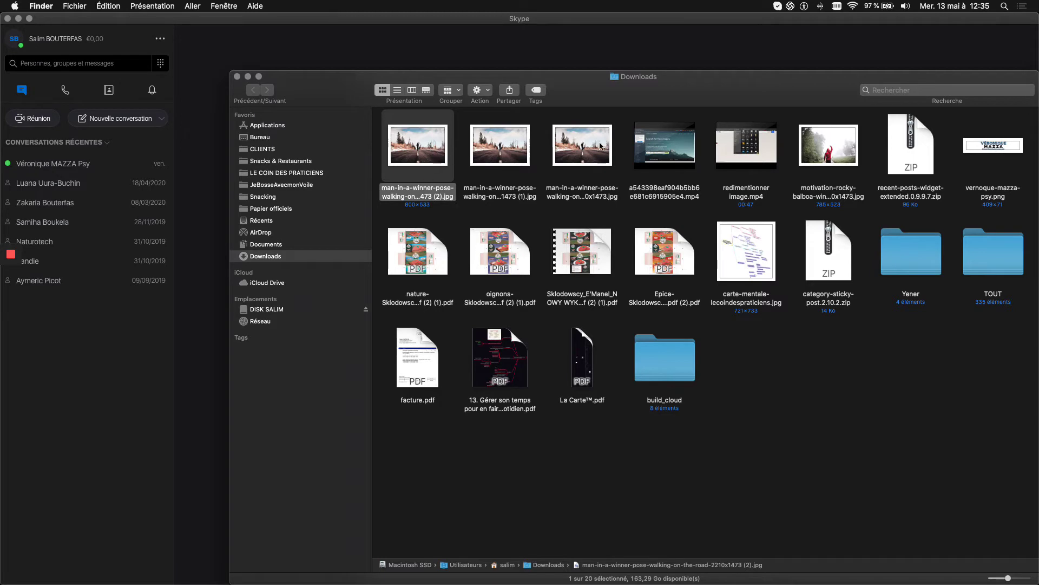
click(837, 199)
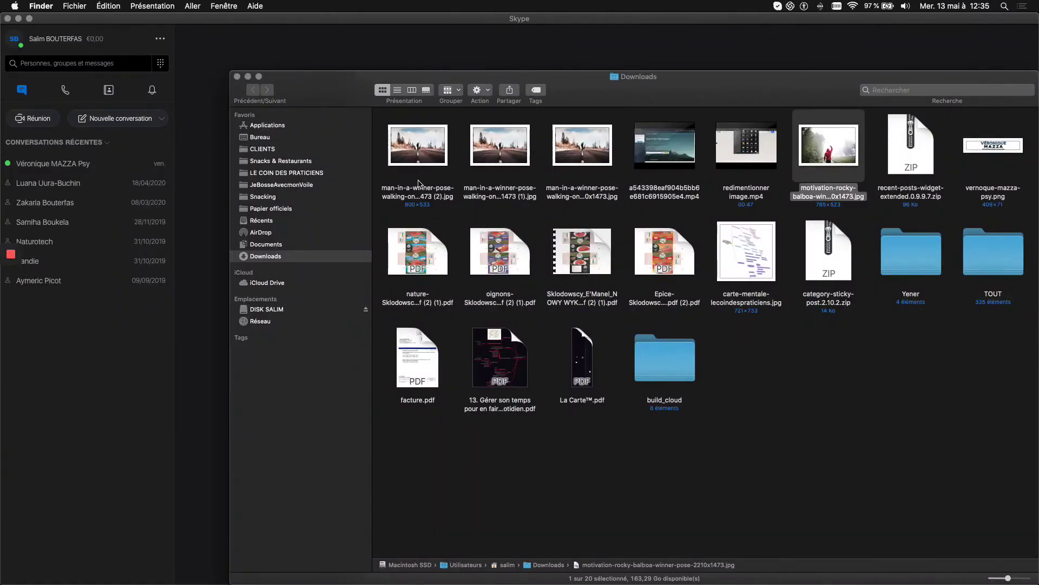
Rename the 800 px man-in-a-winner-pose image in Downloads as perte-de-poids-limoges-hypnose.jpg
click(418, 184)
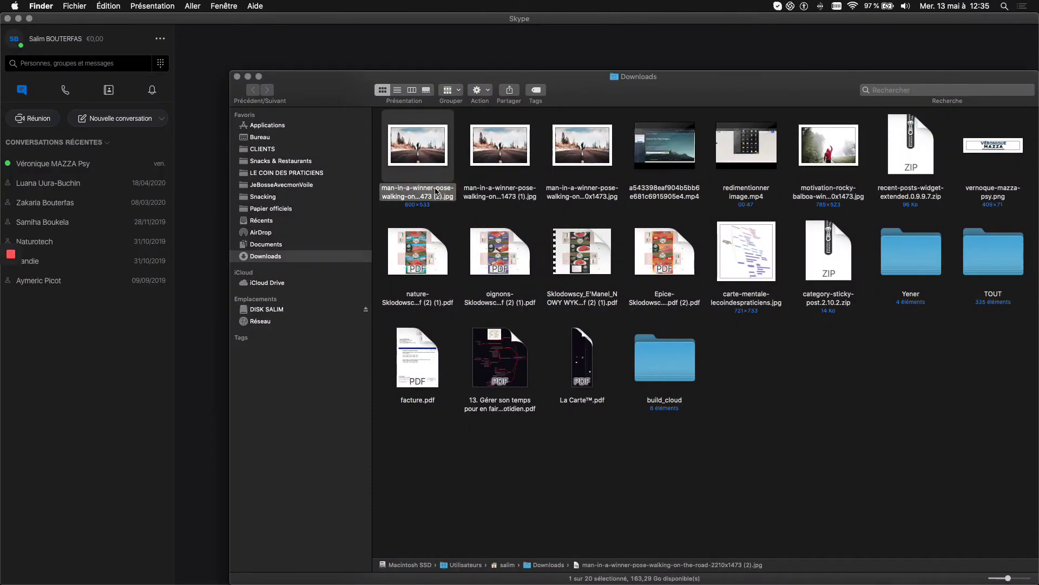
right_click(426, 192)
mouse_move(438, 210)
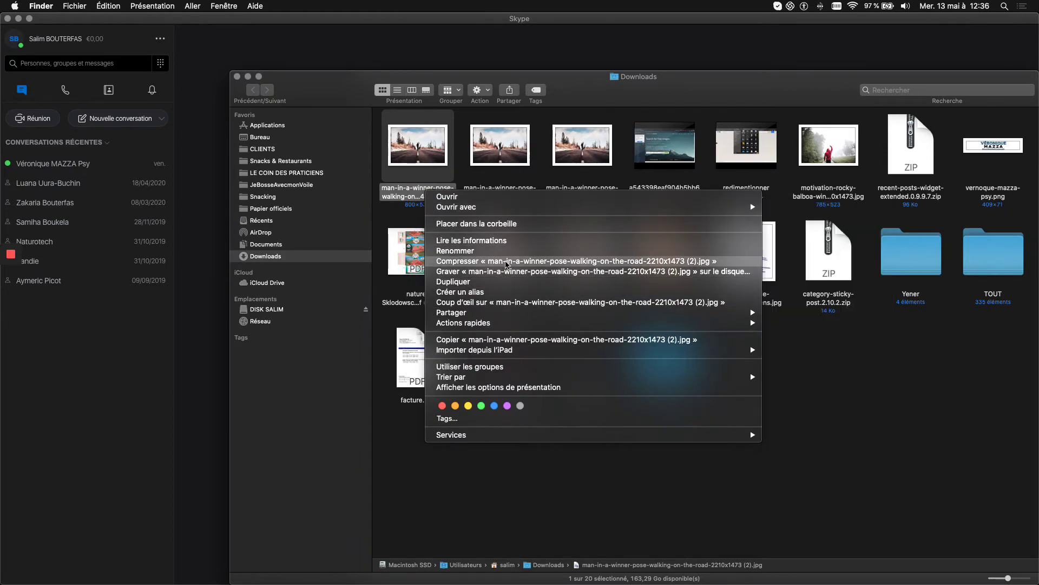
click(488, 251)
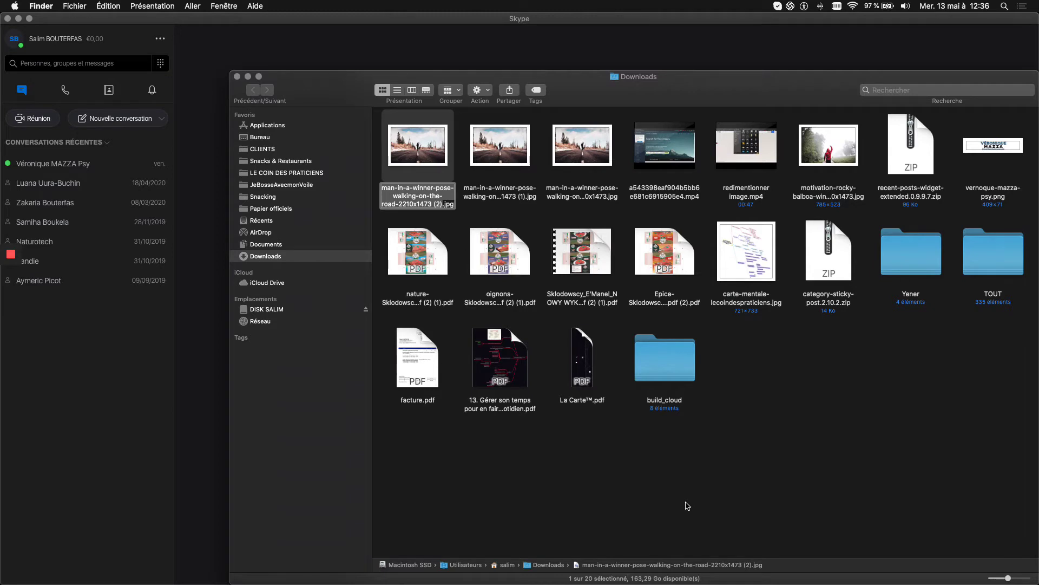
text(pe)
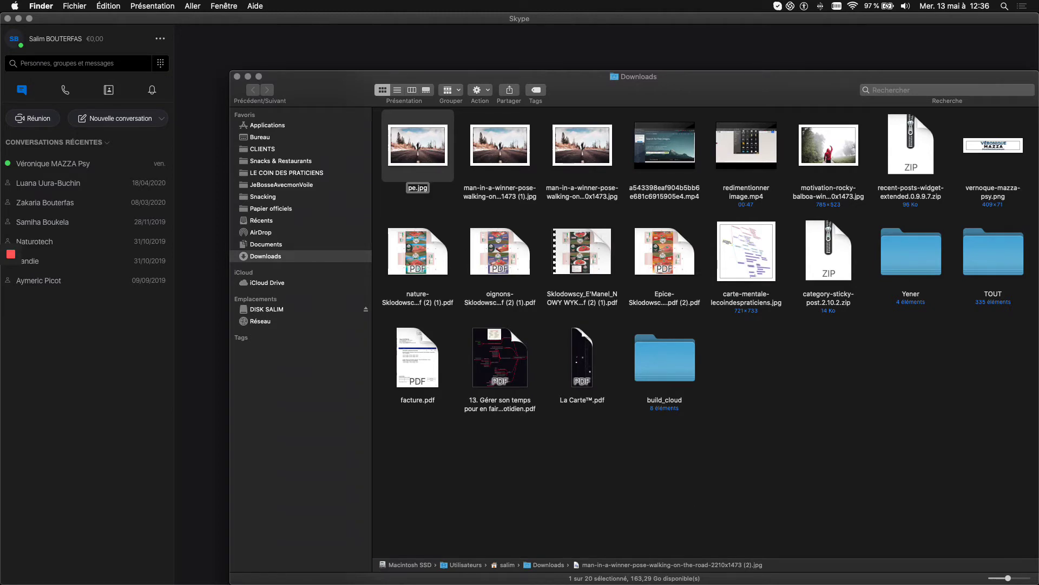
text(rte-de-poids-limo)
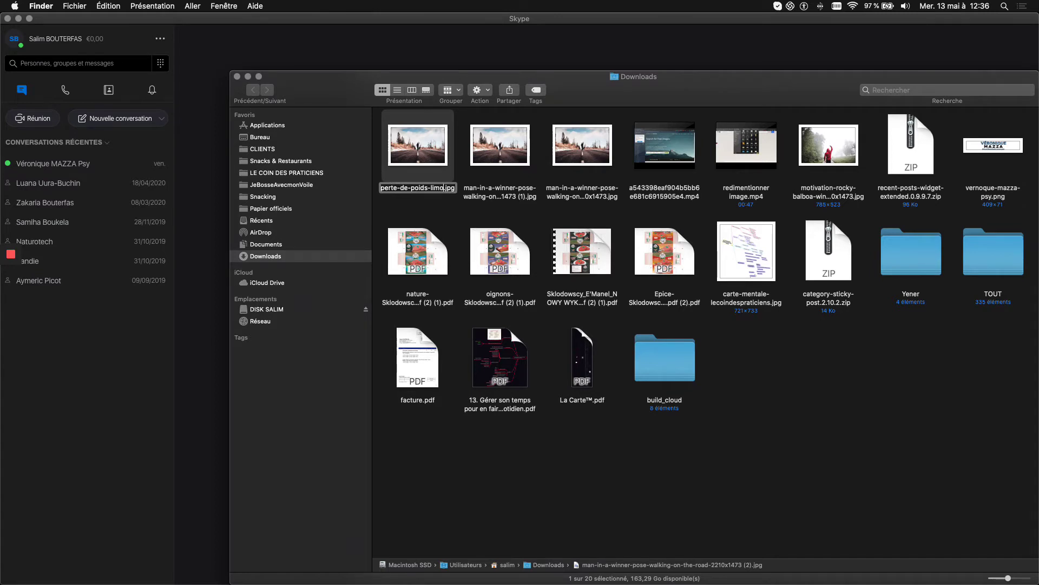
text(ges-hy)
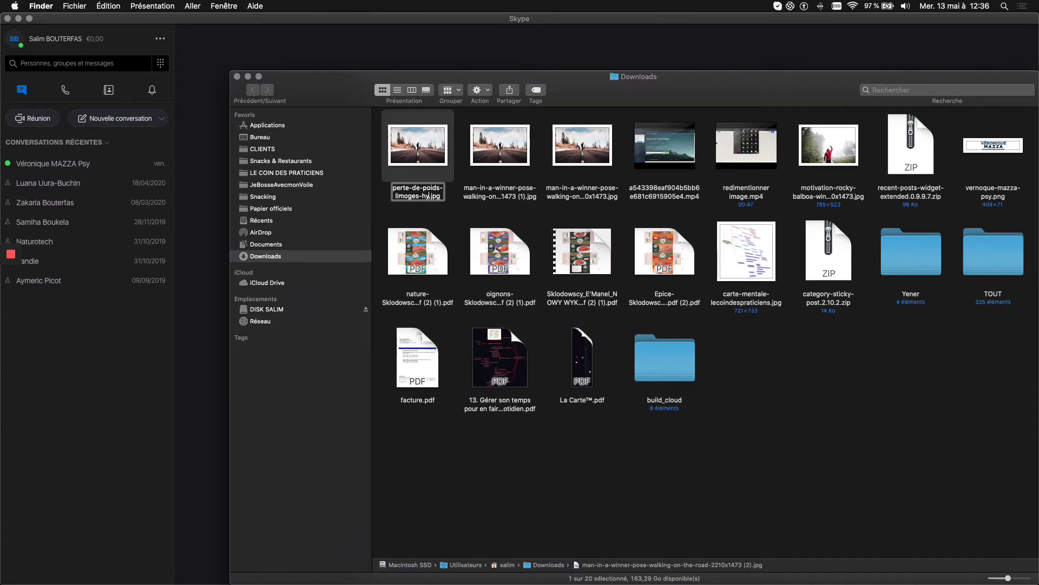
text(pno)
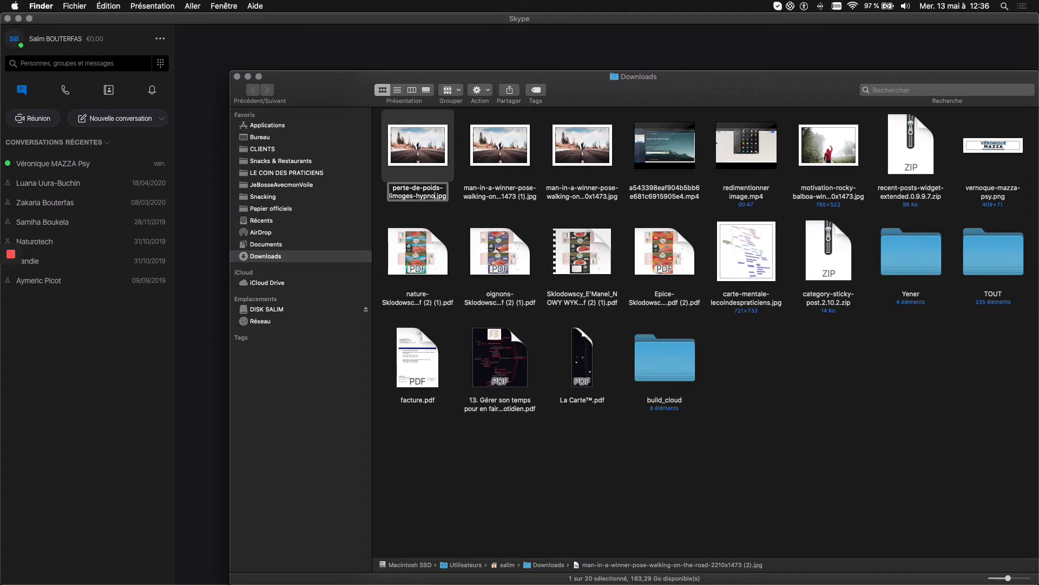
text(se)
key(Return)
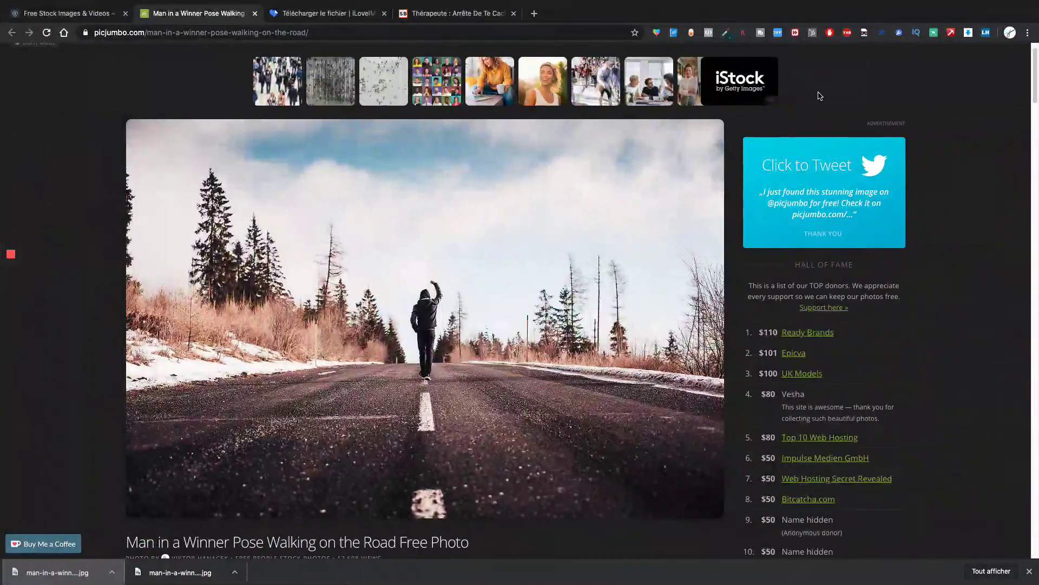
Open tinyjpg.com in a new browser tab and place that tab just before the Thérapeute article's tab
click(531, 14)
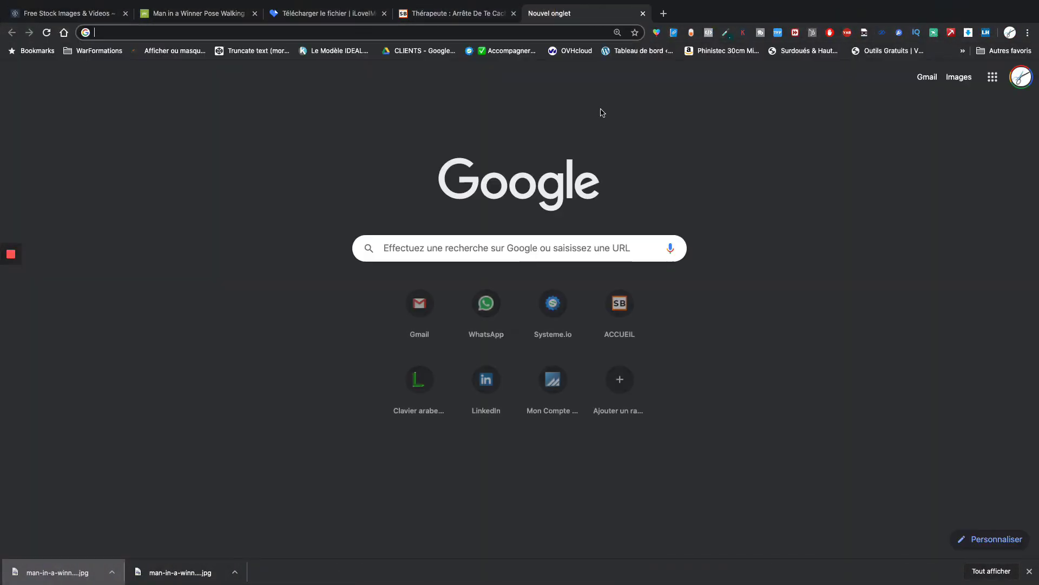
text(tinyjpg.com)
key(Return)
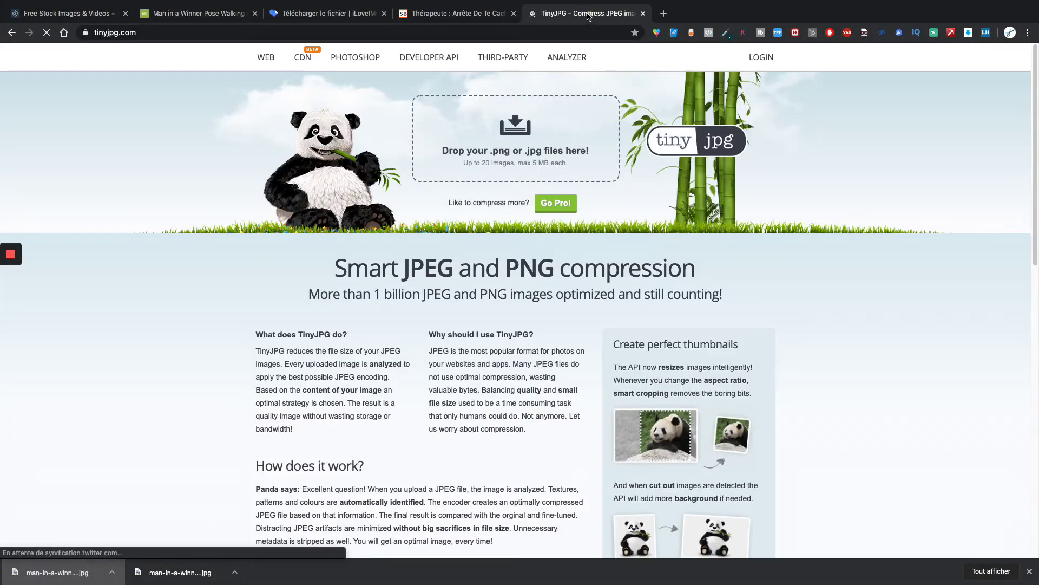
drag(574, 13, 431, 22)
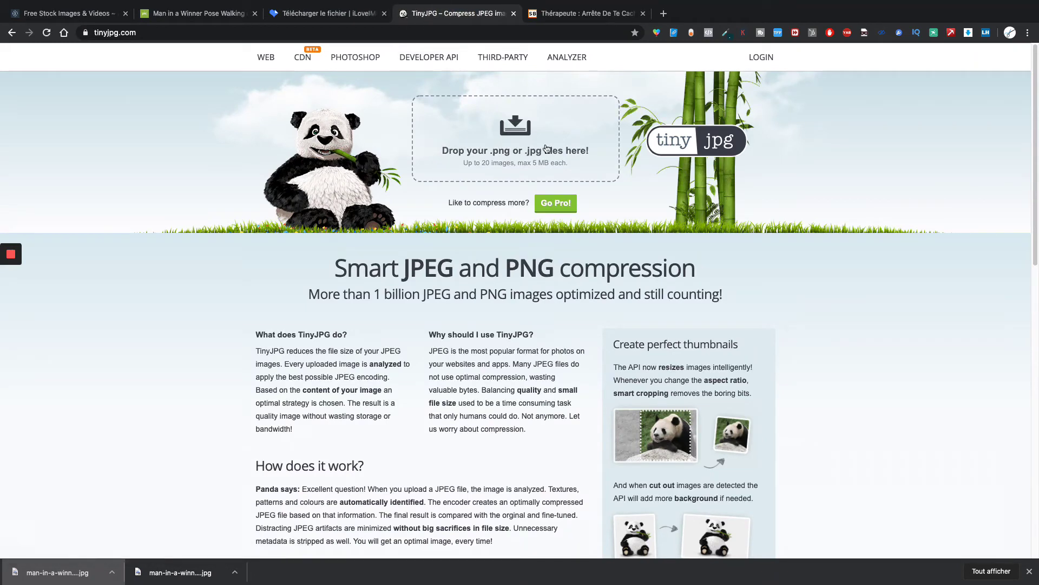
Dismiss the list of downloads and view the top of the Thérapeute article page with its header image
click(1030, 571)
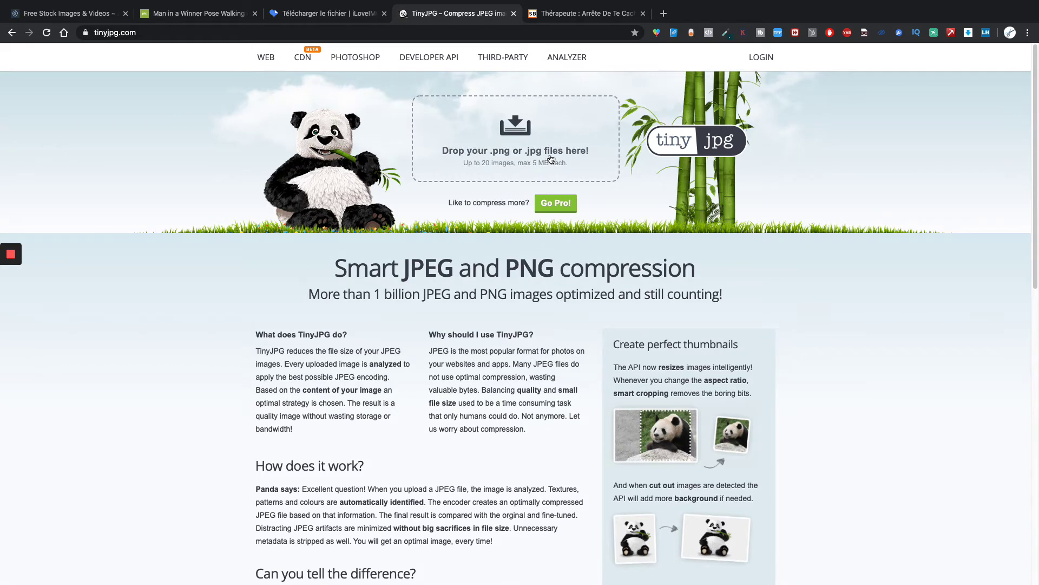
click(568, 13)
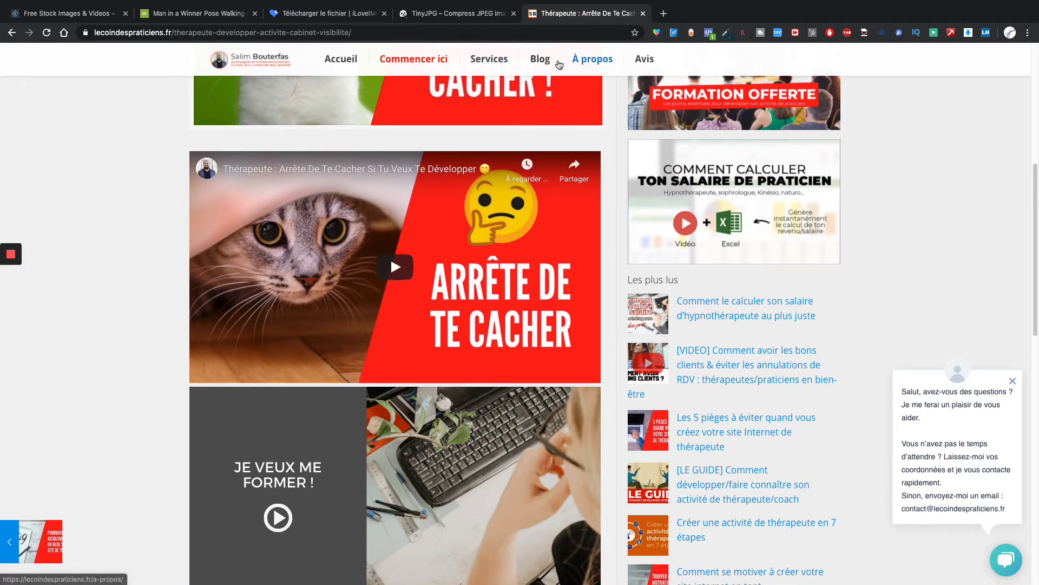
scroll(541, 71, up, 7)
mouse_move(515, 140)
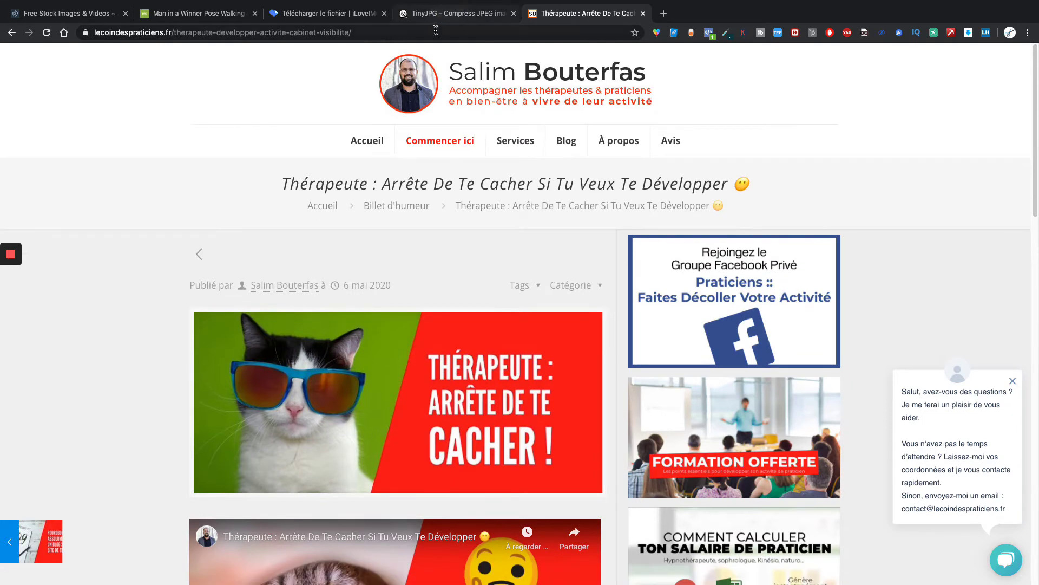
Upload perte-de-poids-limoges-hypnose.jpg from the Downloads folder to TinyJPG for compression
click(437, 15)
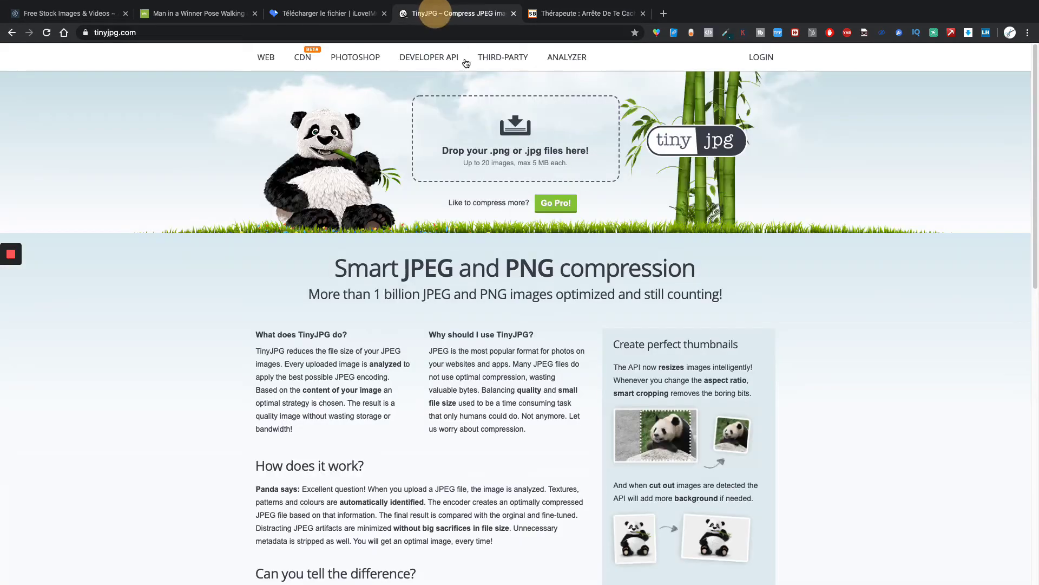
click(486, 133)
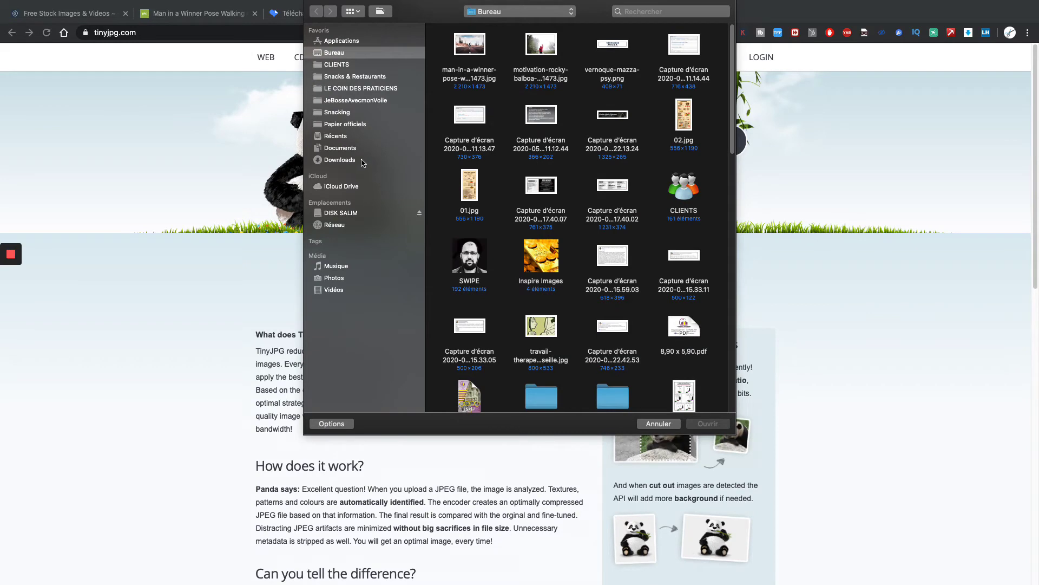
click(361, 160)
click(468, 53)
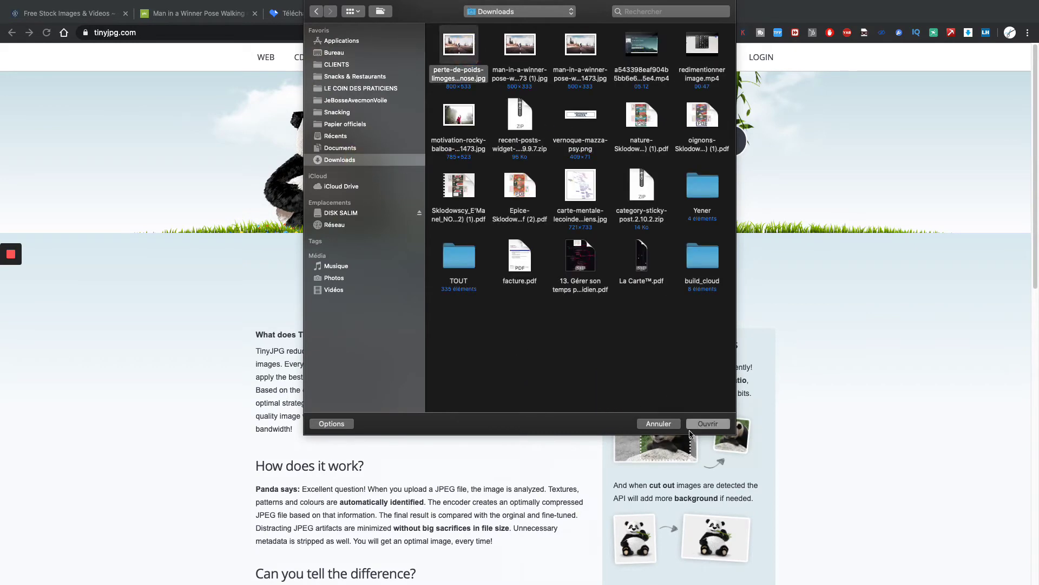
click(717, 426)
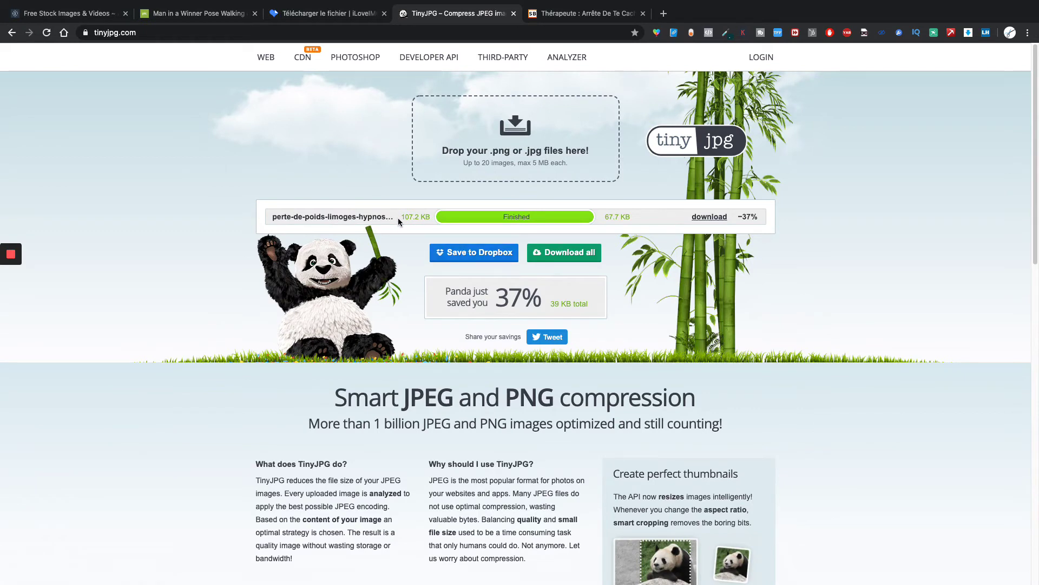
Check the TinyJPG savings and download the compressed perte-de-poids-limoges-hypnose image
drag(414, 216, 401, 217)
double_click(502, 306)
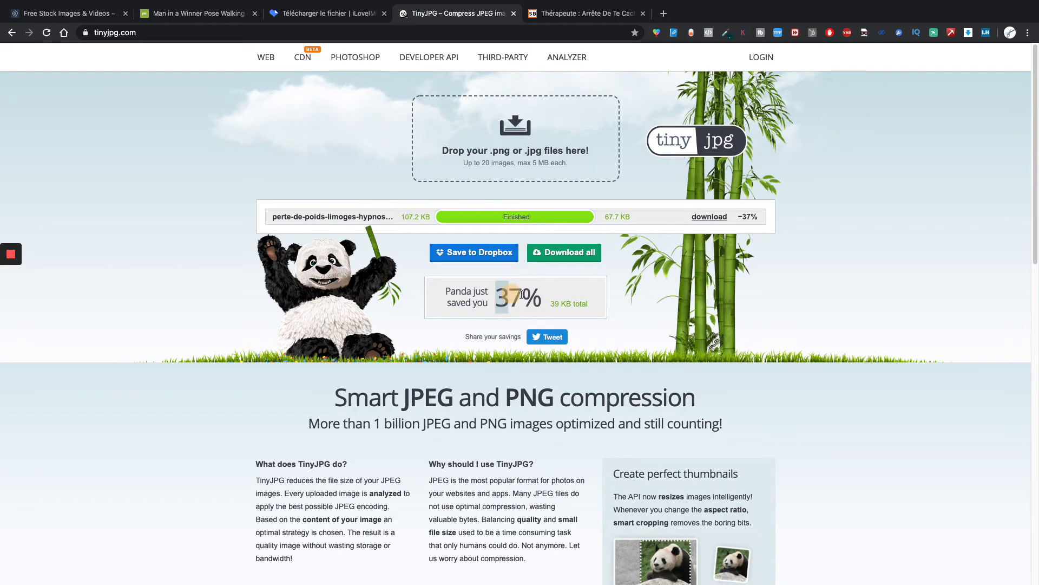
click(713, 217)
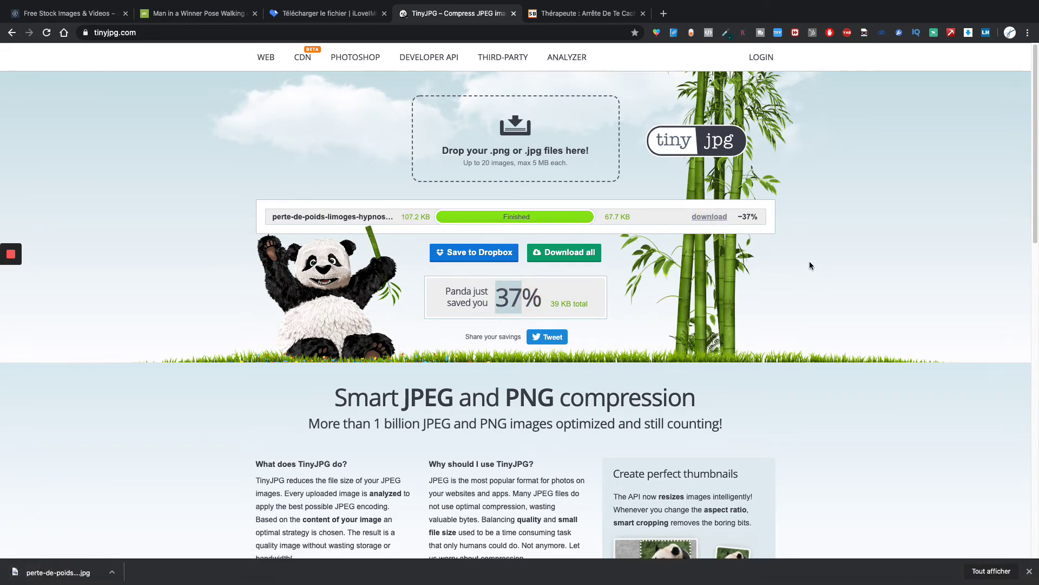
Switch to Finder, preview perte-de-poids-limoges-hypnose (1).jpg in Downloads and check its file information
key(super+Tab)
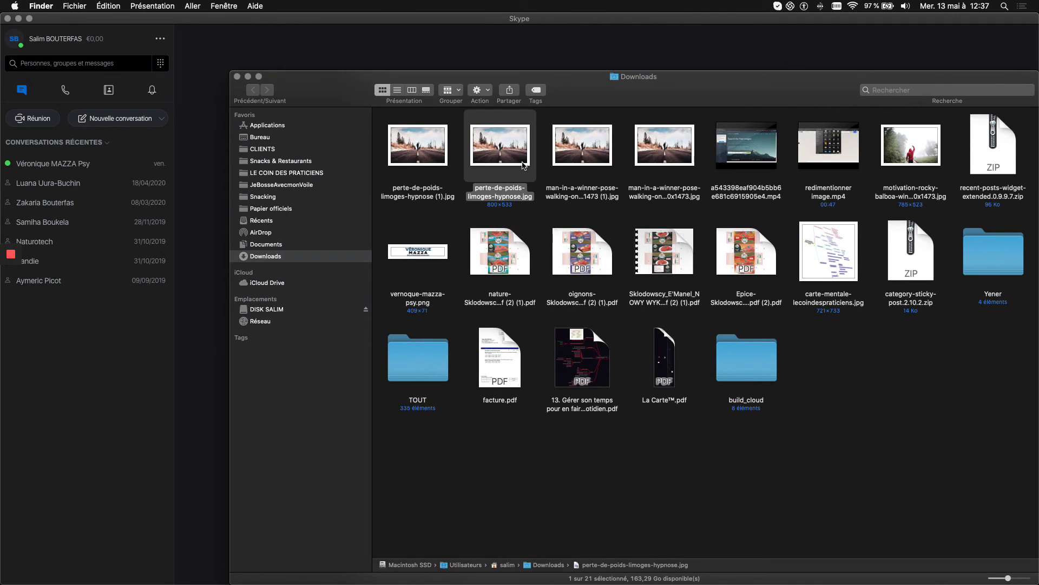
click(419, 147)
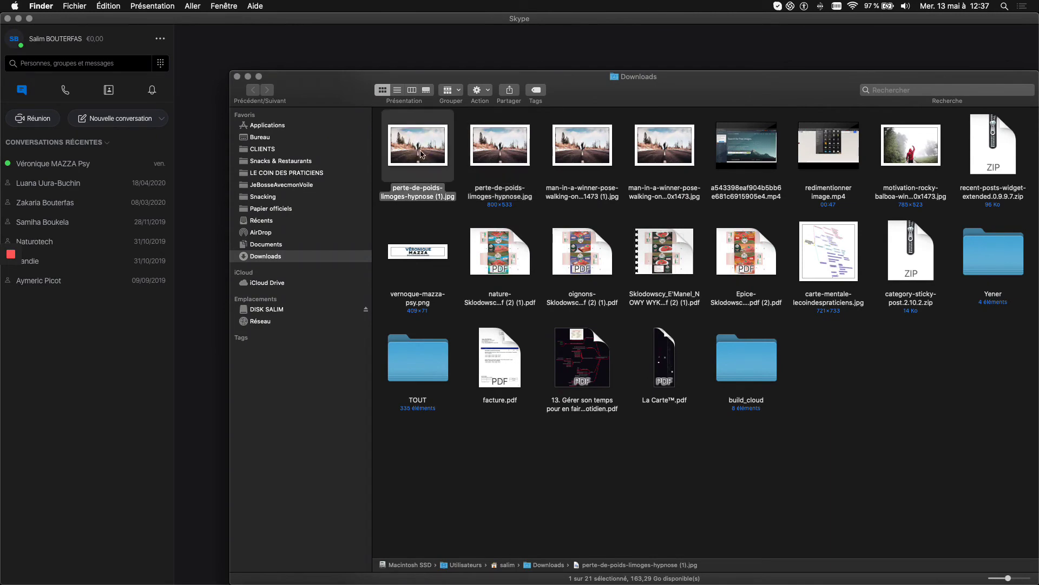
key(space)
key(space)
right_click(416, 143)
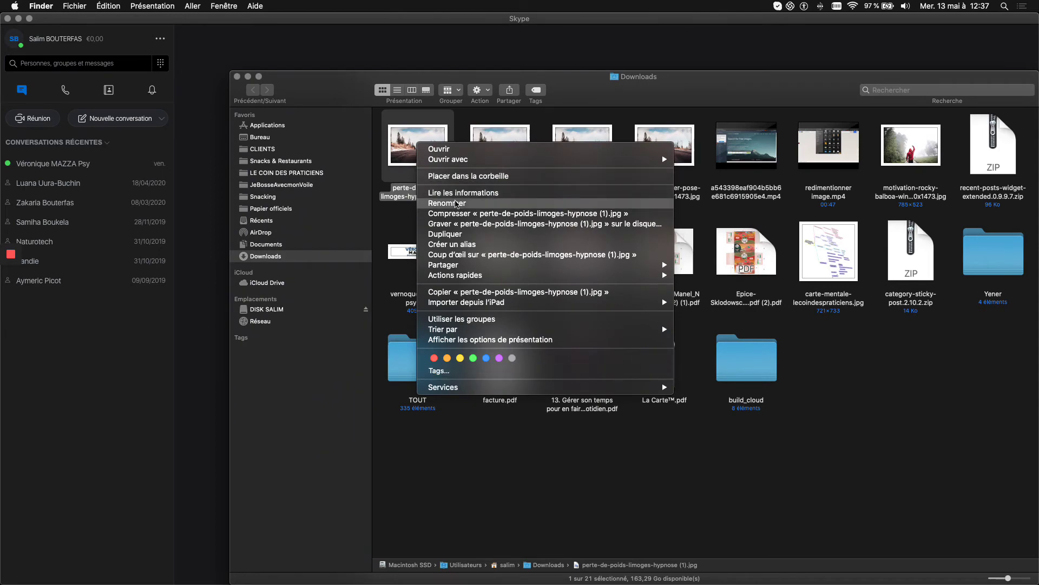
click(454, 203)
key(super+i)
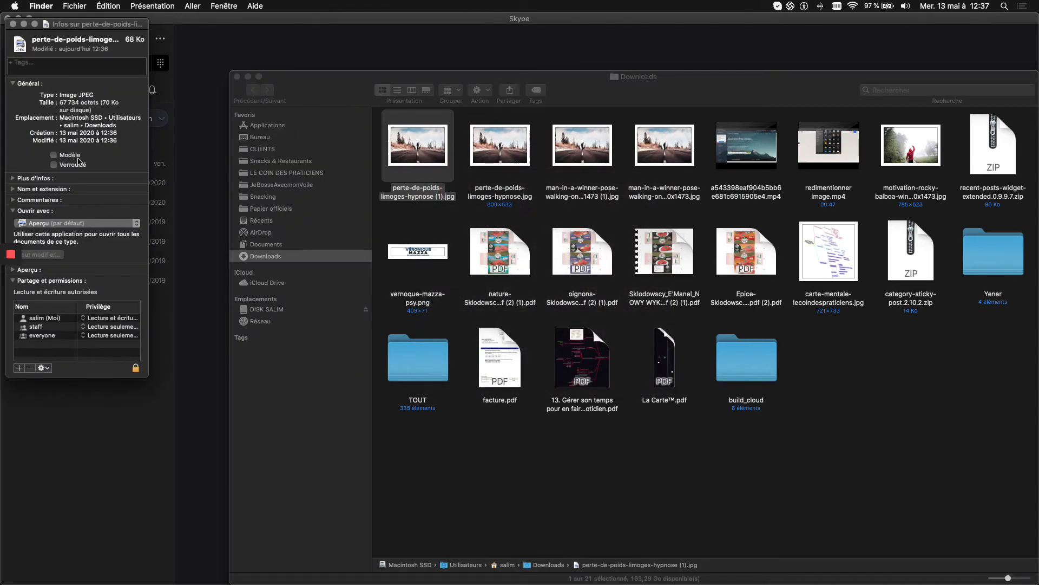
click(13, 24)
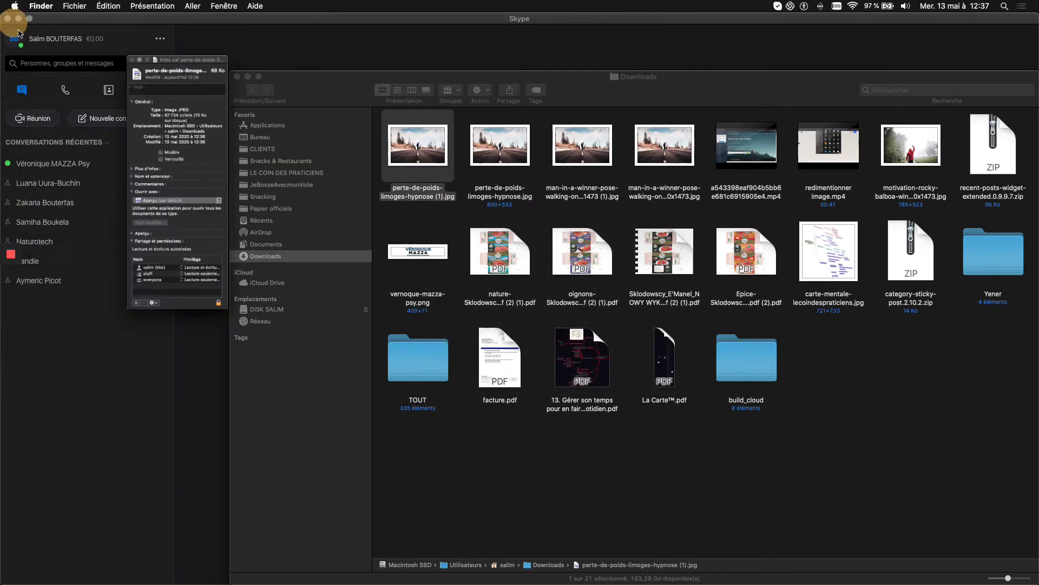
Check the file size of man-in-a-winner-pose-walking-on-the-road-2210x1473.jpg in the Downloads folder
click(672, 164)
right_click(675, 141)
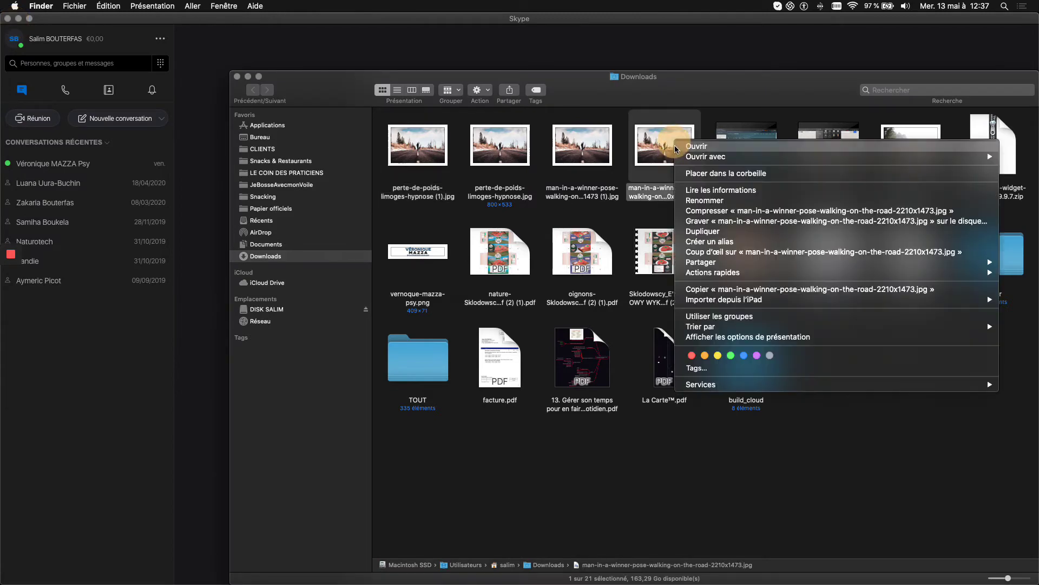
click(720, 190)
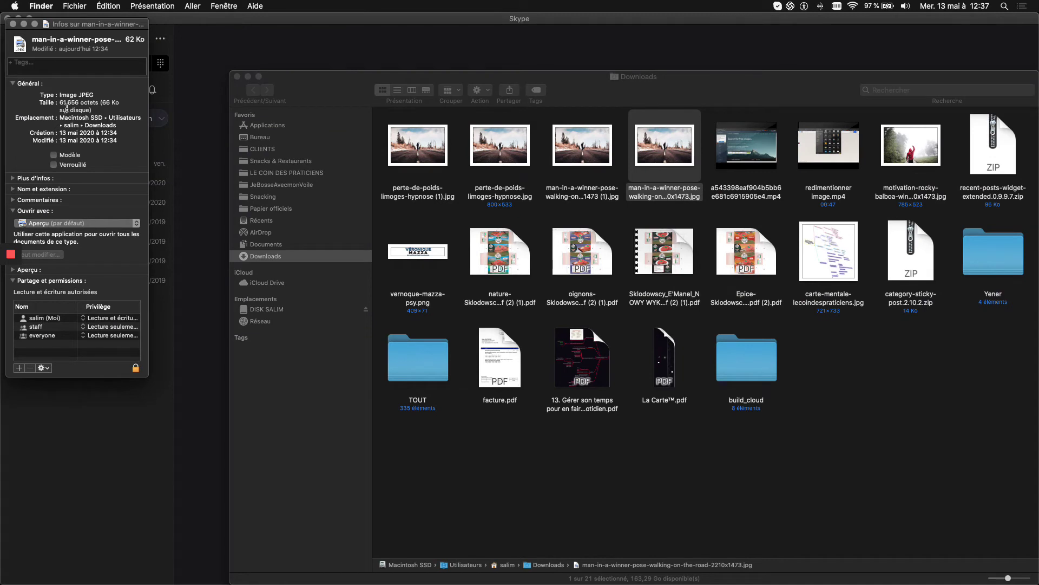
double_click(63, 102)
click(110, 100)
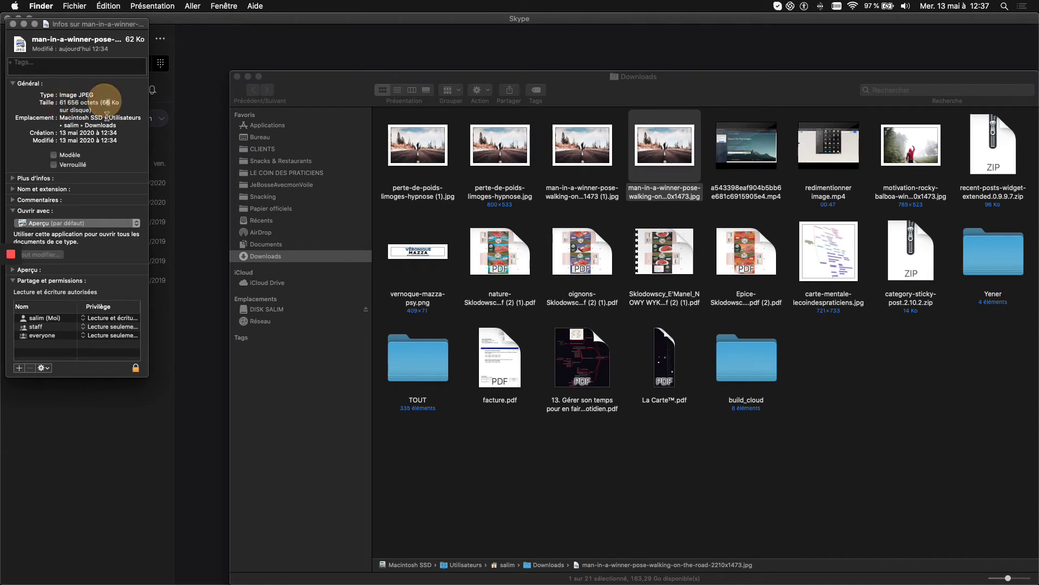
Preview both man-in-a-winner-pose images and perte-de-poids-limoges-hypnose.jpg in Downloads, closing the preview at the end
click(593, 146)
key(space)
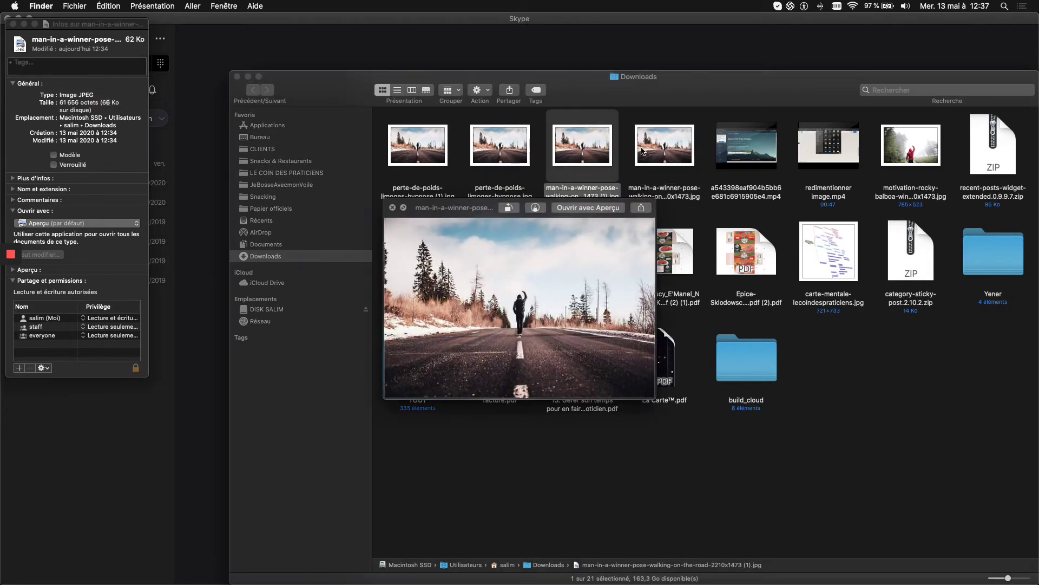
click(652, 152)
click(515, 152)
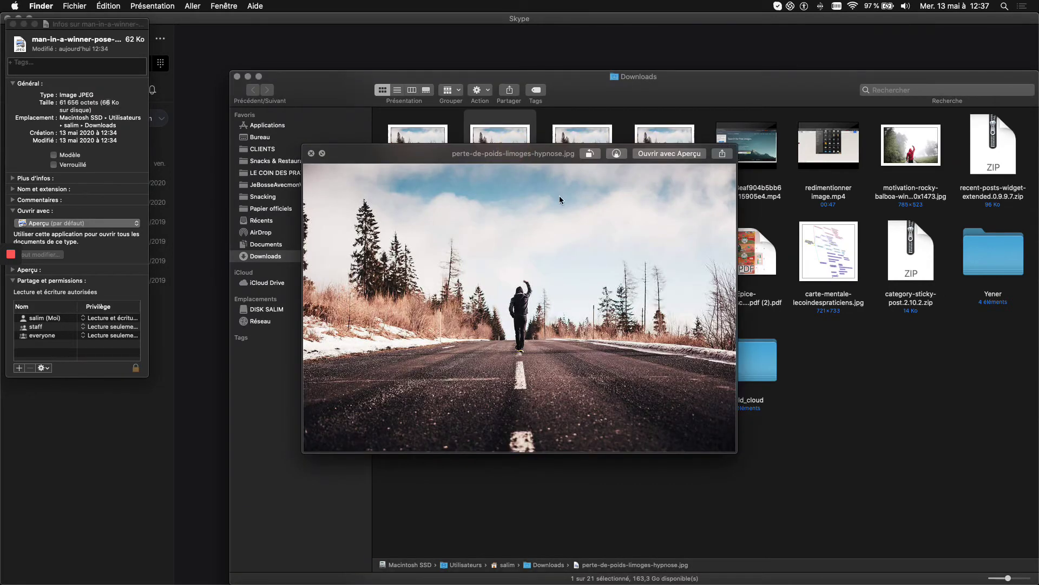
click(311, 154)
Preview the original man-in-a-winner-pose image in the Bureau folder and close the open file information window
click(255, 137)
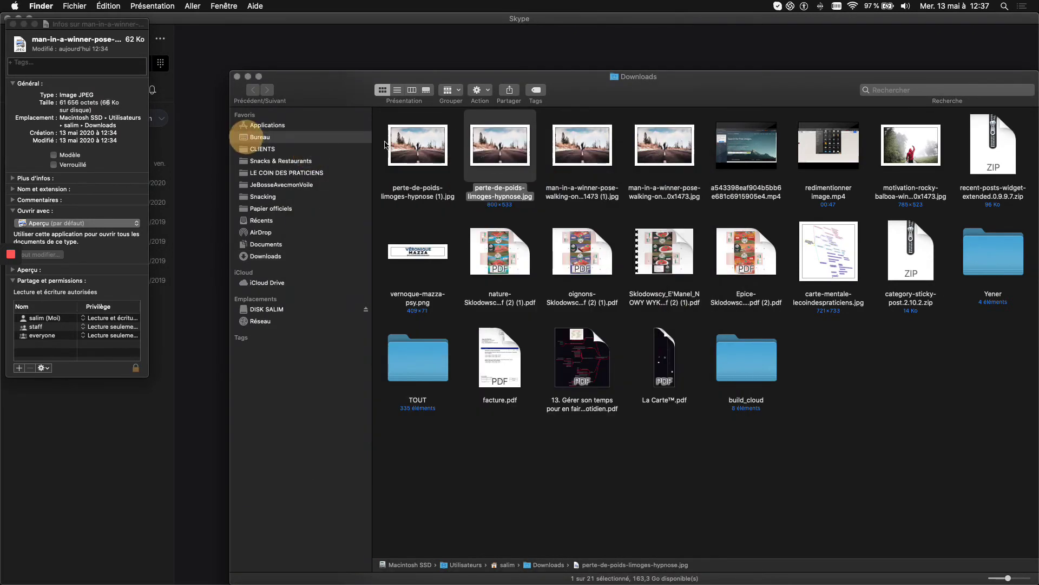
click(428, 155)
key(space)
key(space)
right_click(395, 132)
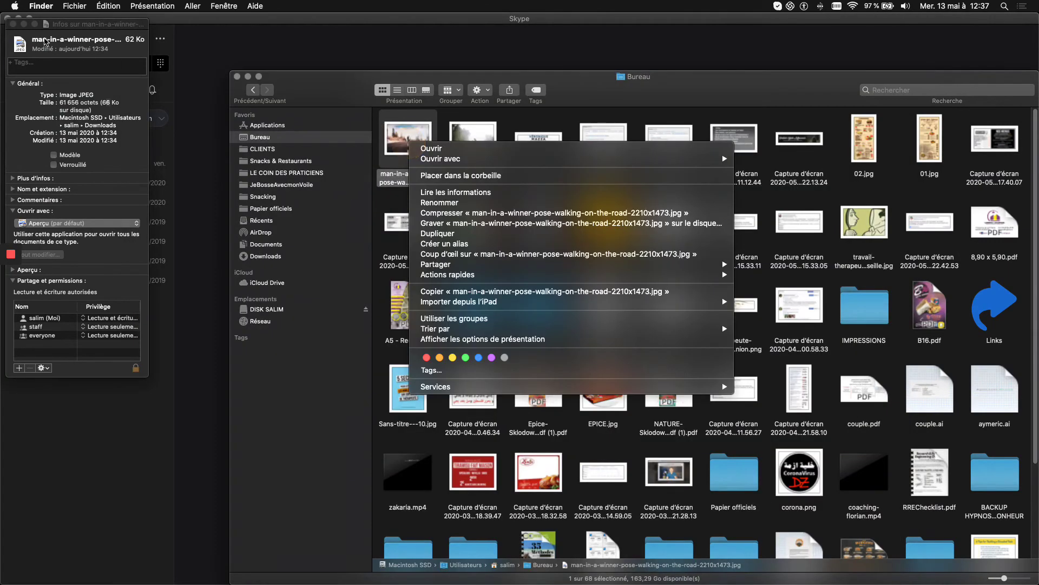
key(Escape)
click(13, 24)
Look up the original man-in-a-winner-pose image's size on disk in its file information and copy the number
right_click(385, 140)
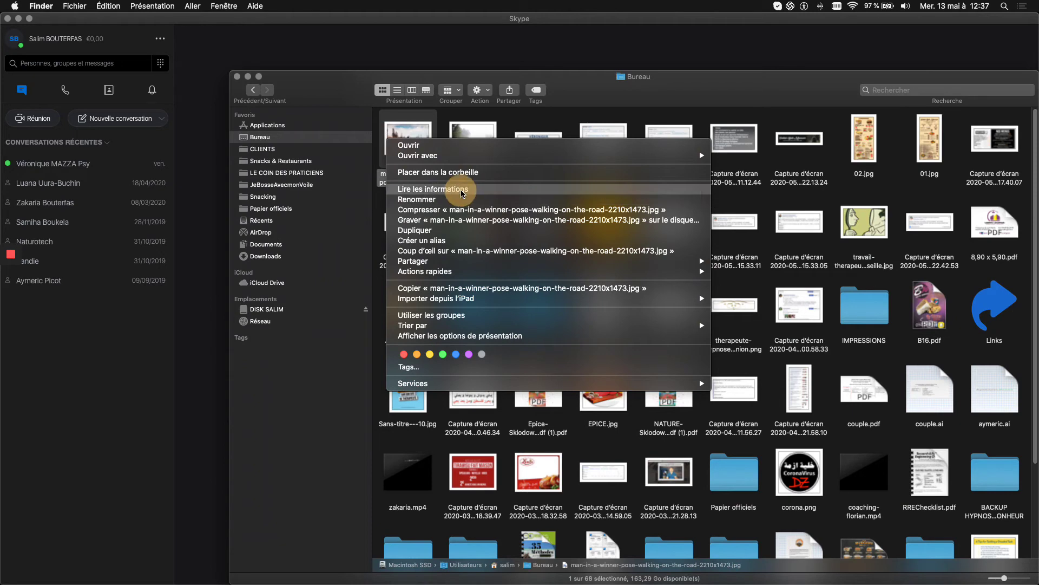
click(461, 189)
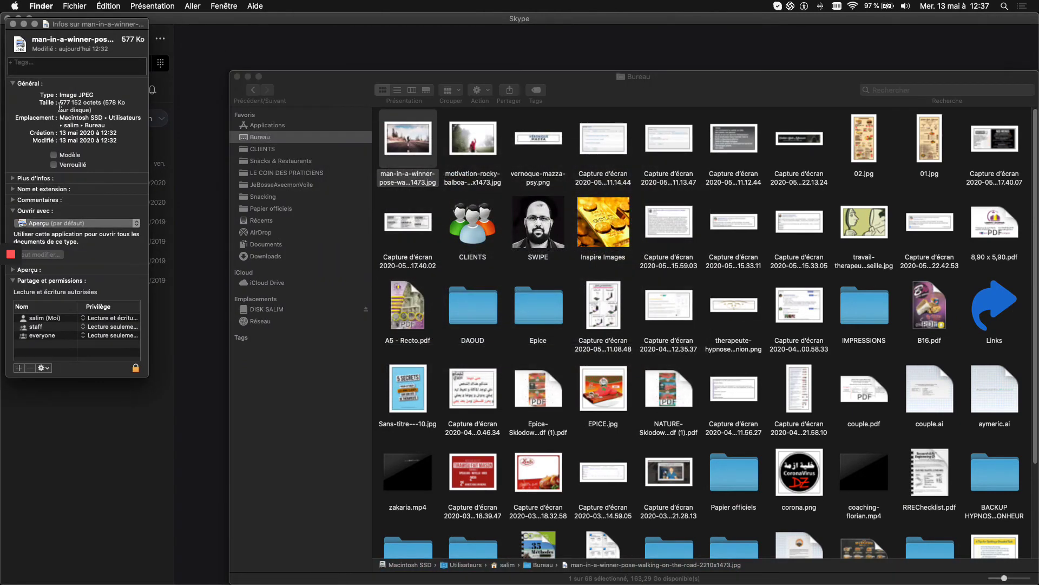
double_click(111, 103)
key(super+c)
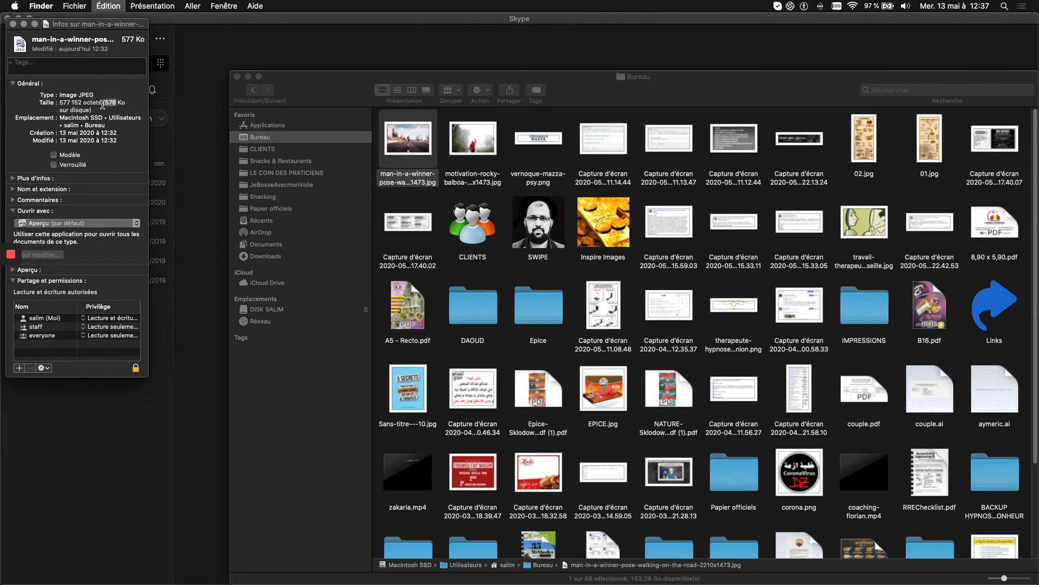
click(12, 23)
Return to the Downloads folder and display the file information of perte-de-poids-limoges-hypnose (1).jpg
click(268, 256)
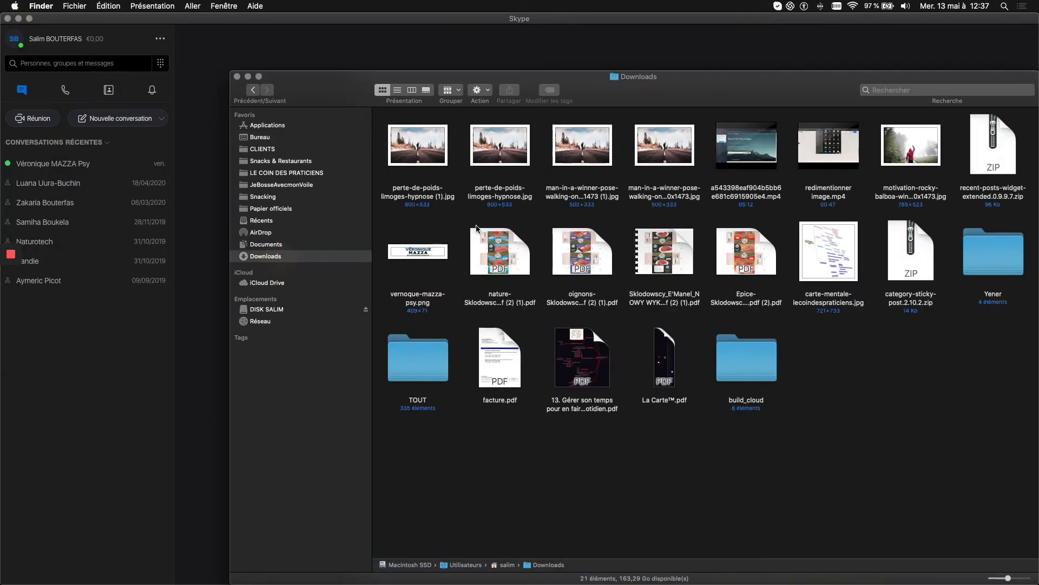
click(420, 154)
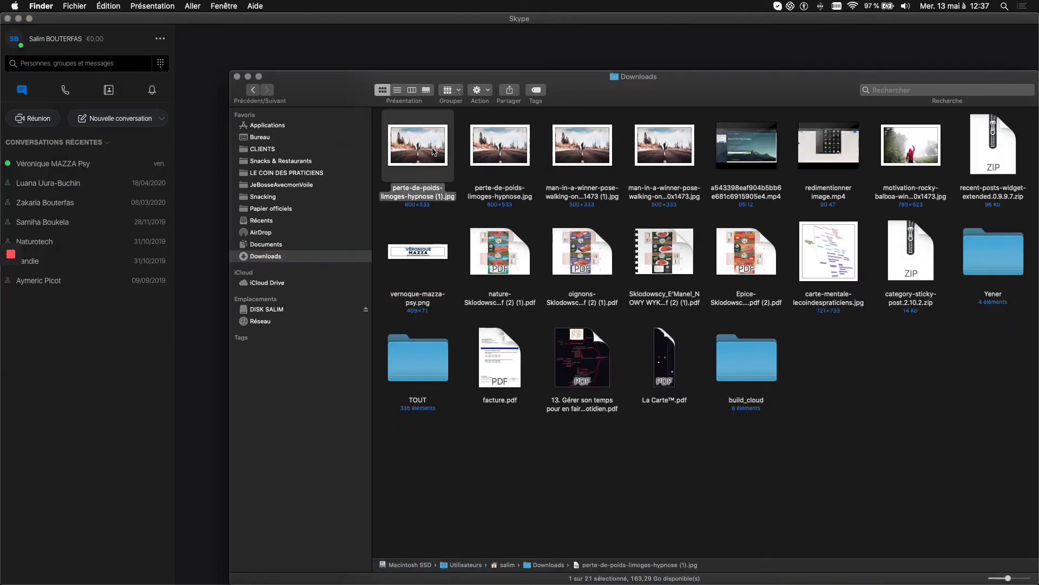
right_click(433, 151)
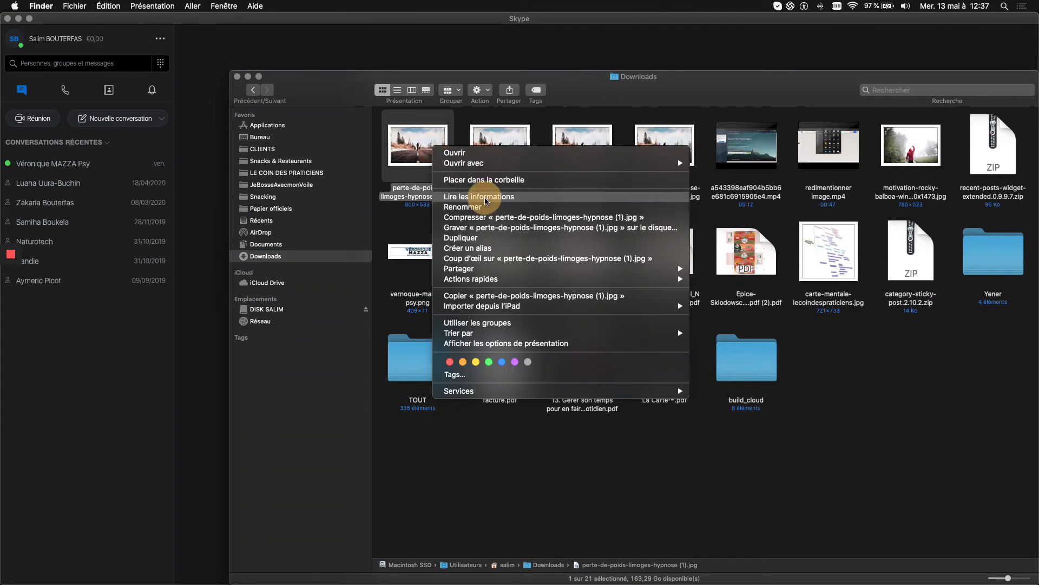
click(116, 135)
key(super+i)
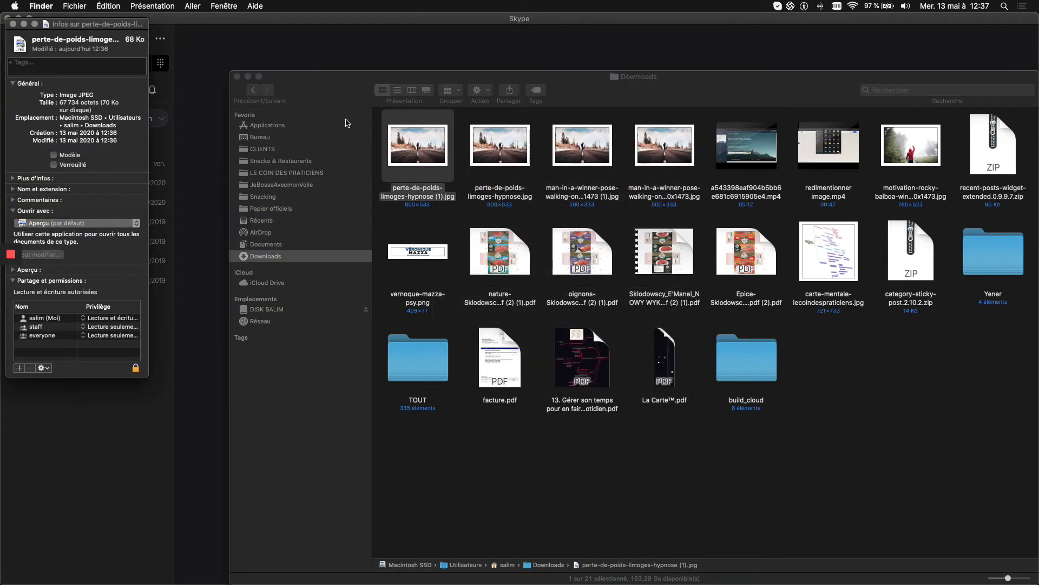
Calculate 578/76 in Spotlight to compare the image sizes, and close Spotlight and the file information window
key(cmd+space)
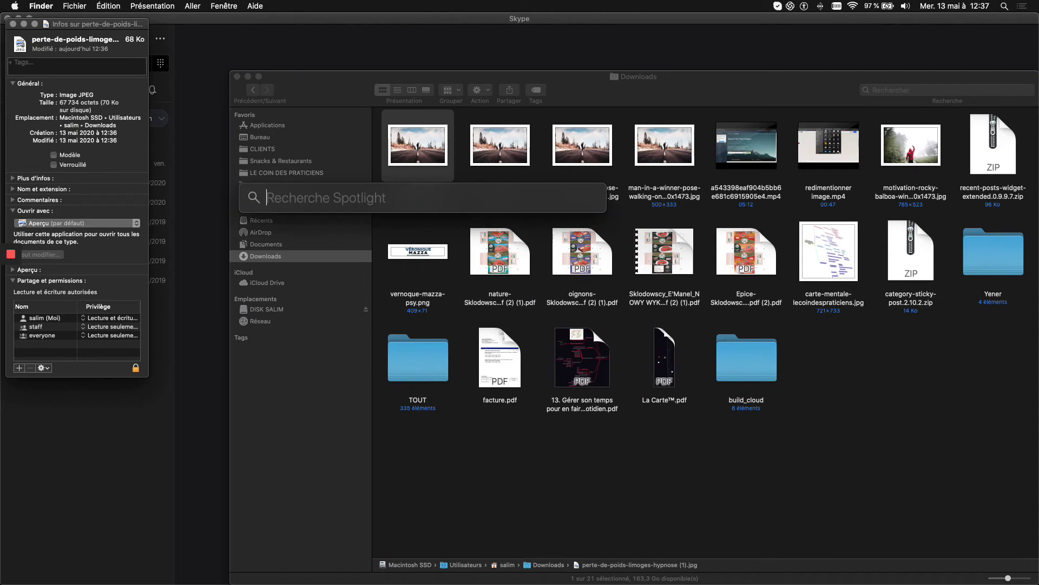
text(5)
key(BackSpace)
text(578/)
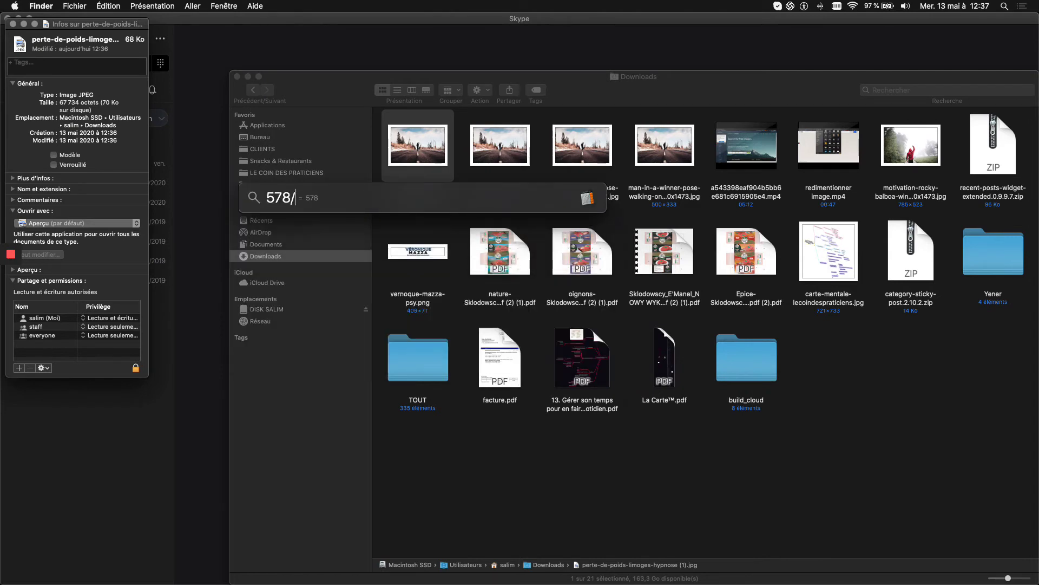
text(76)
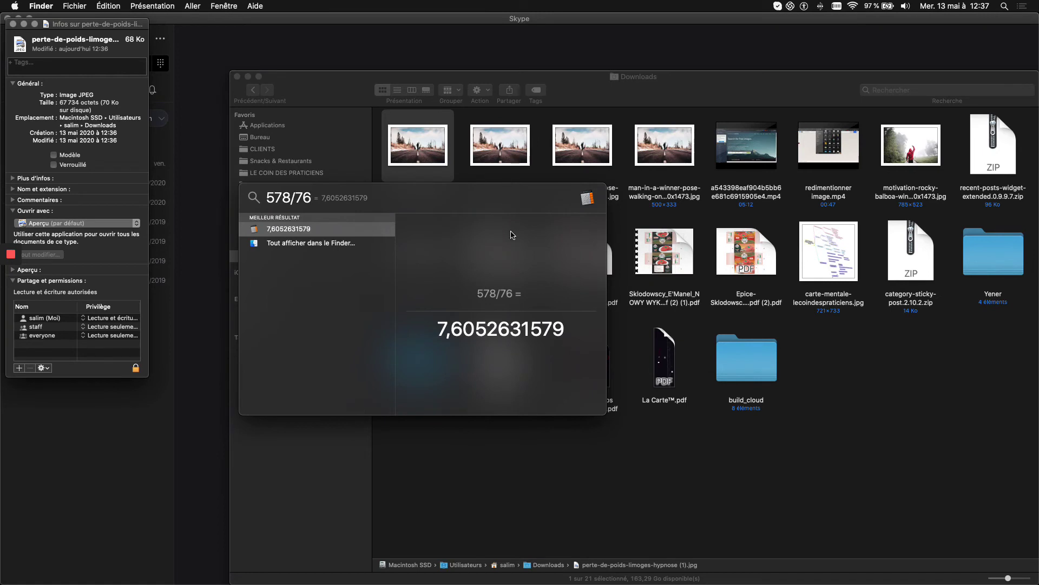
key(Escape)
key(Escape)
click(14, 24)
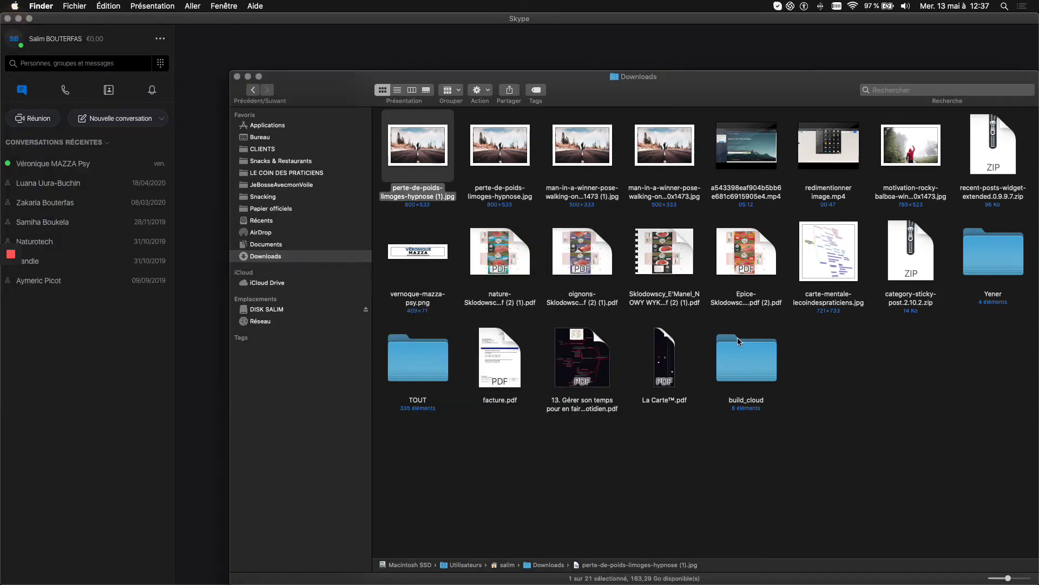
Move the Downloads window fully into view, deselect the image and return to the TinyJPG page in the browser
drag(310, 96, 194, 72)
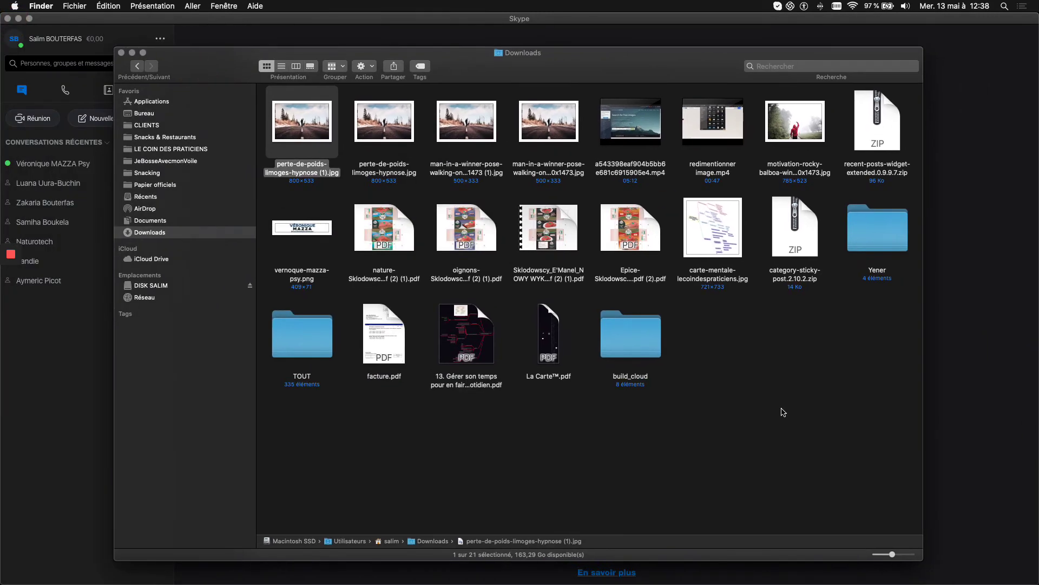
click(837, 389)
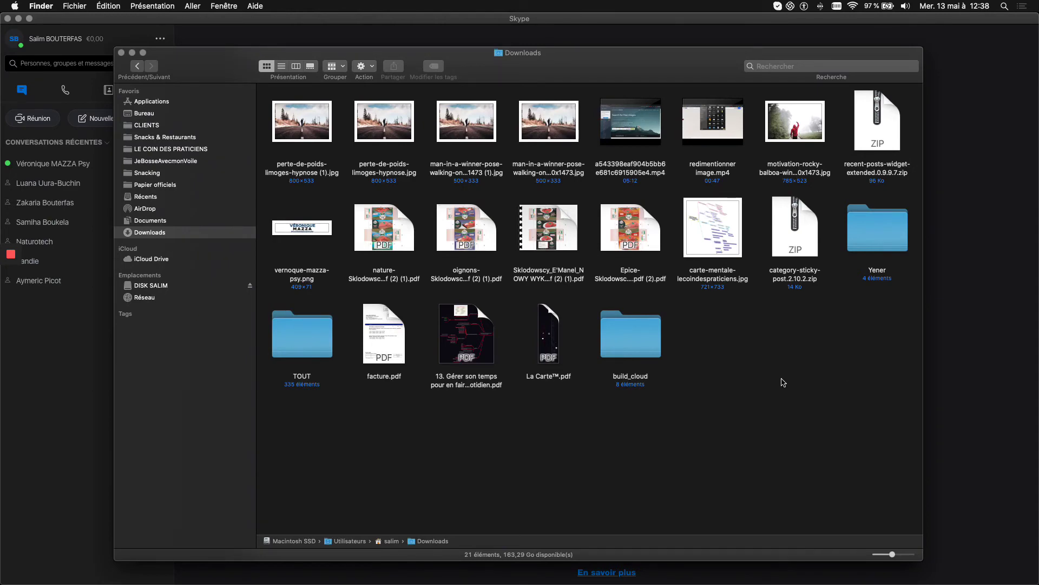
key(ctrl+Right)
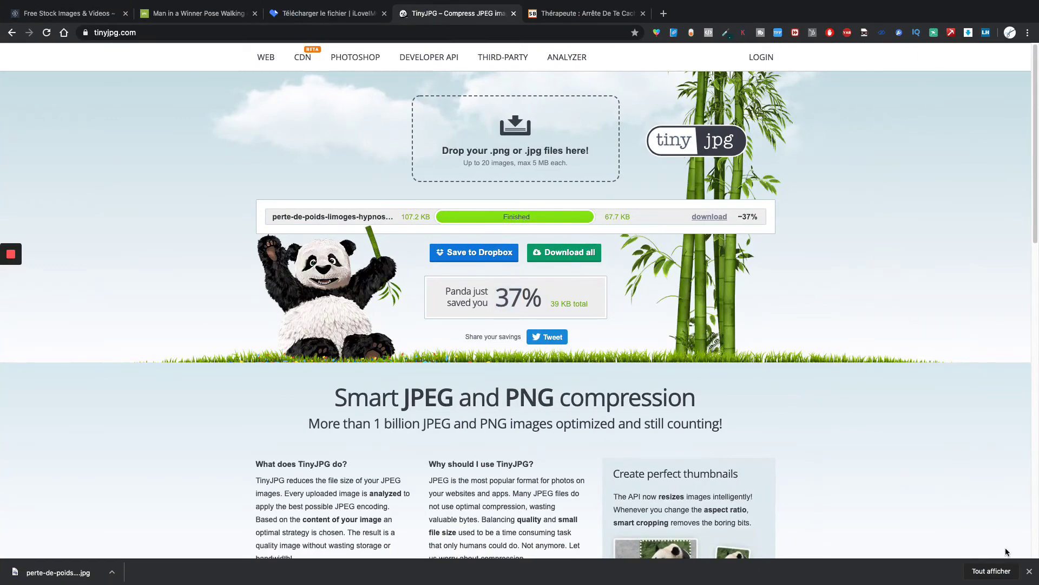
Dismiss the browser's download bar and open Pexels from the multisite search list on AllTheFreeStock
click(1029, 571)
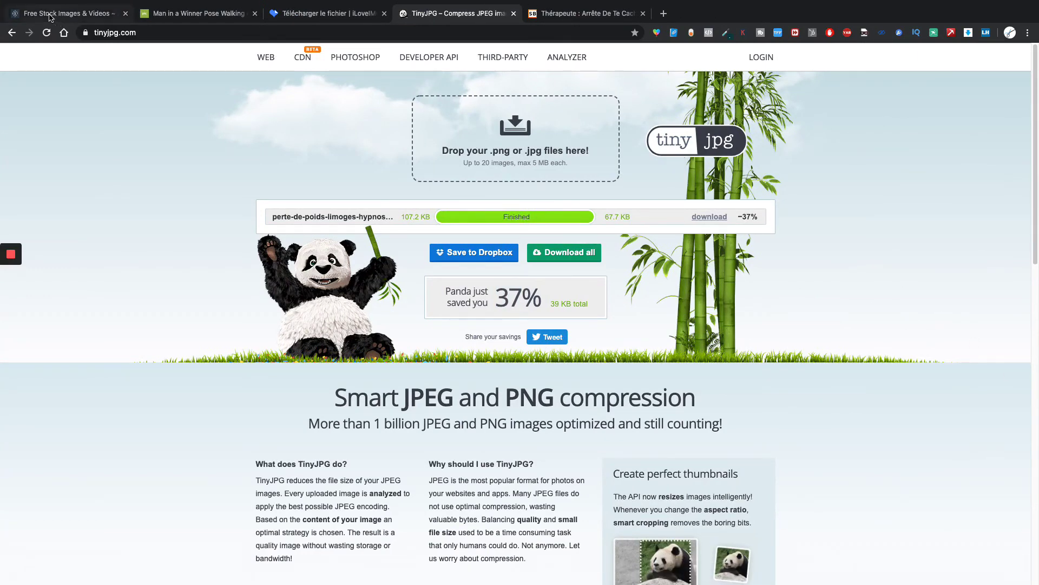
click(65, 13)
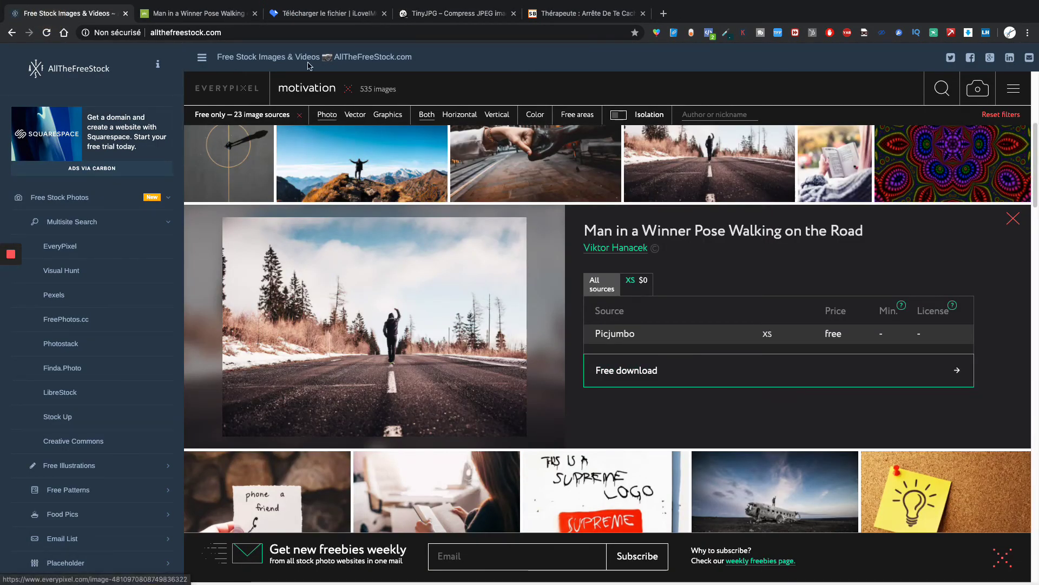
click(76, 341)
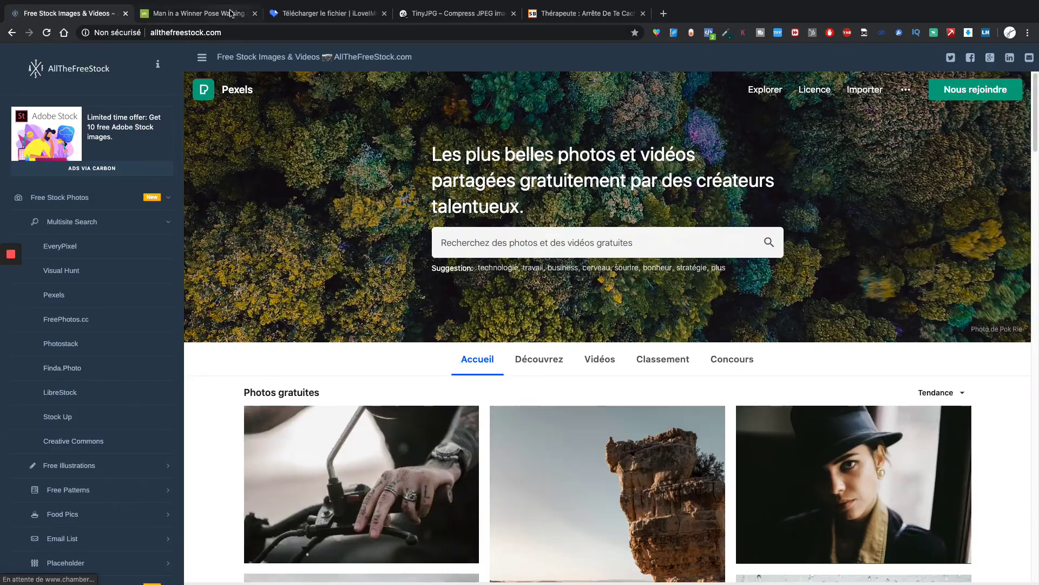
Close the Man in a Winner Pose Walking page, and load iLoveIMG's image resizing tool before returning to the TinyJPG page
click(206, 13)
click(258, 13)
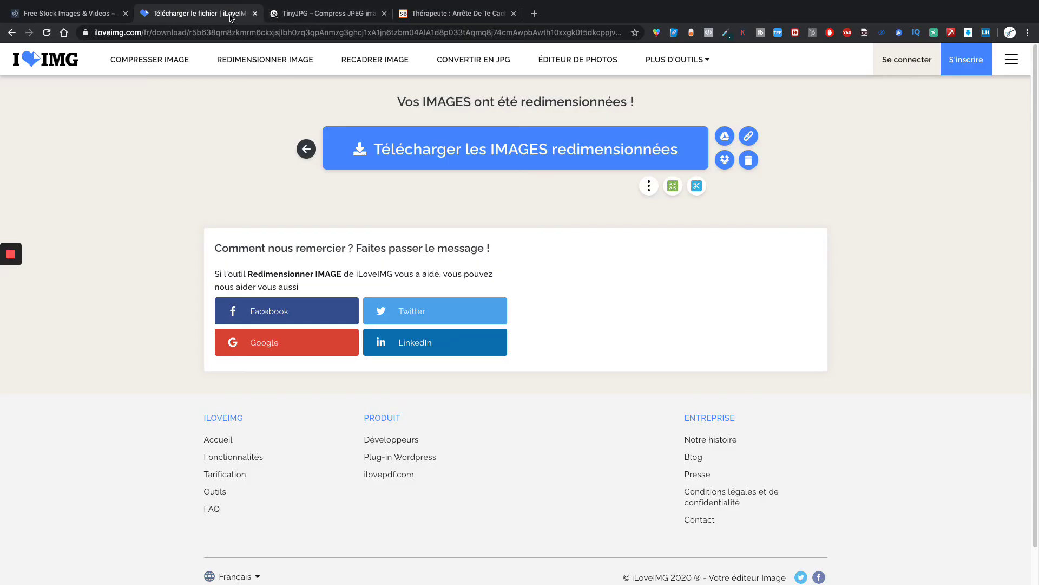
click(266, 61)
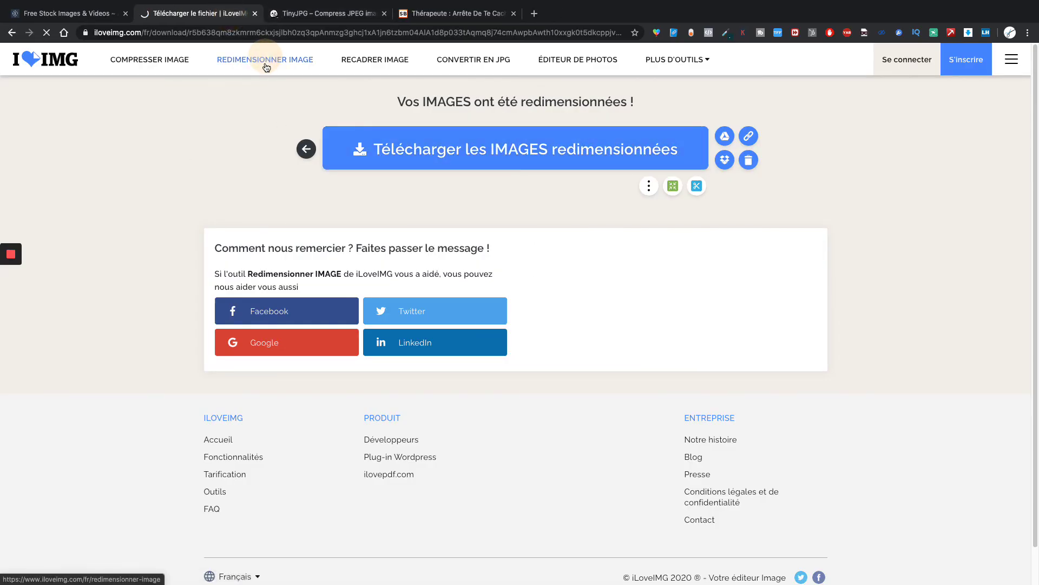
click(332, 15)
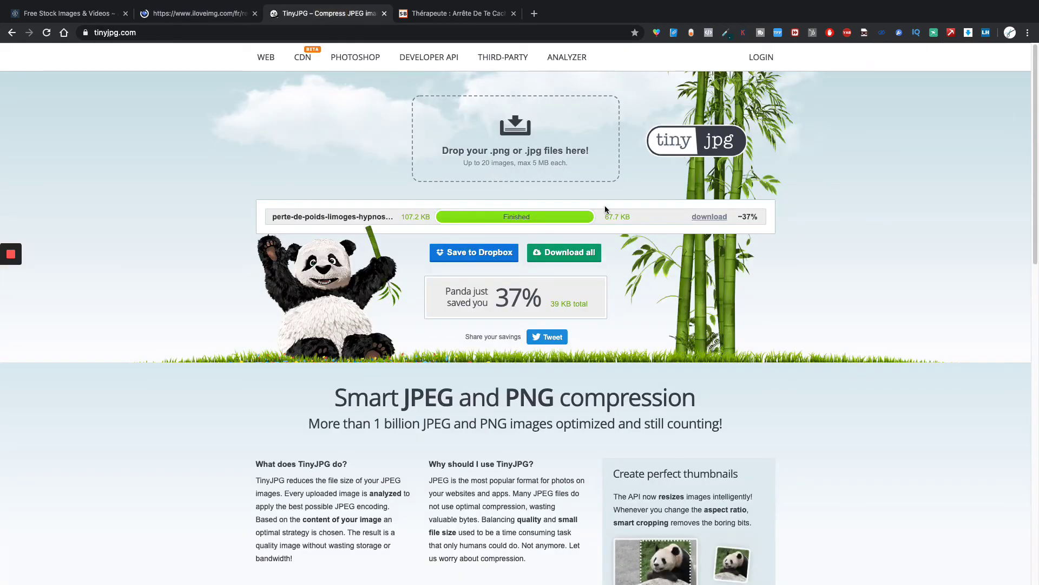